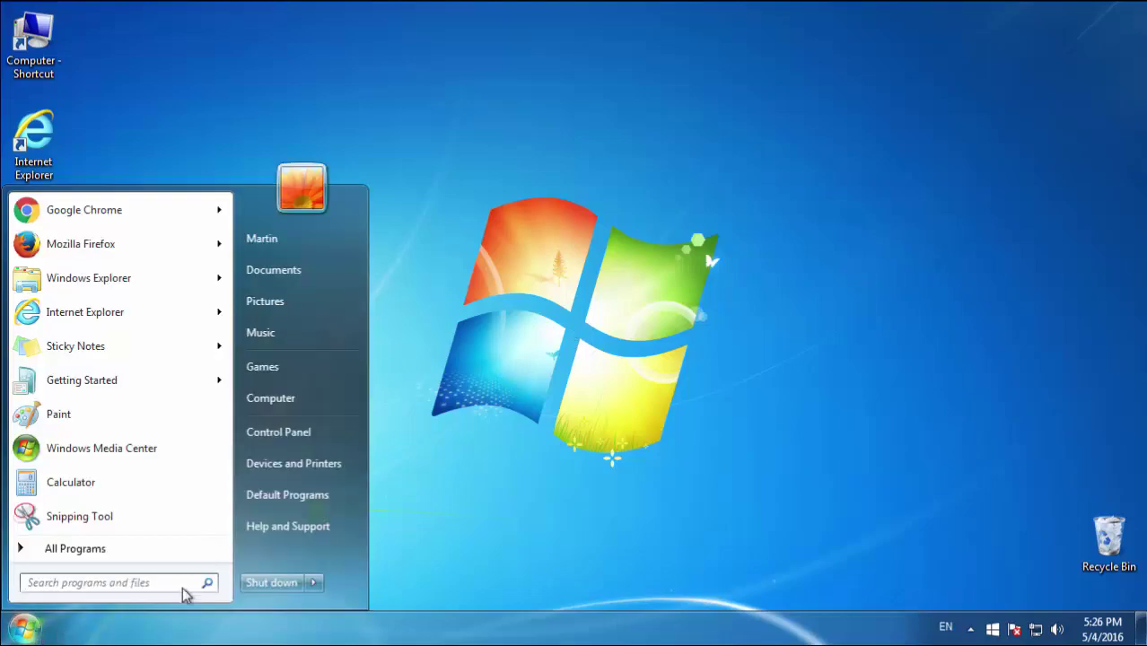
Step: Open the list of installed programs in Control Panel and sort it by installation date, newest first
{"action": "left_click", "coordinate": [302, 437]}
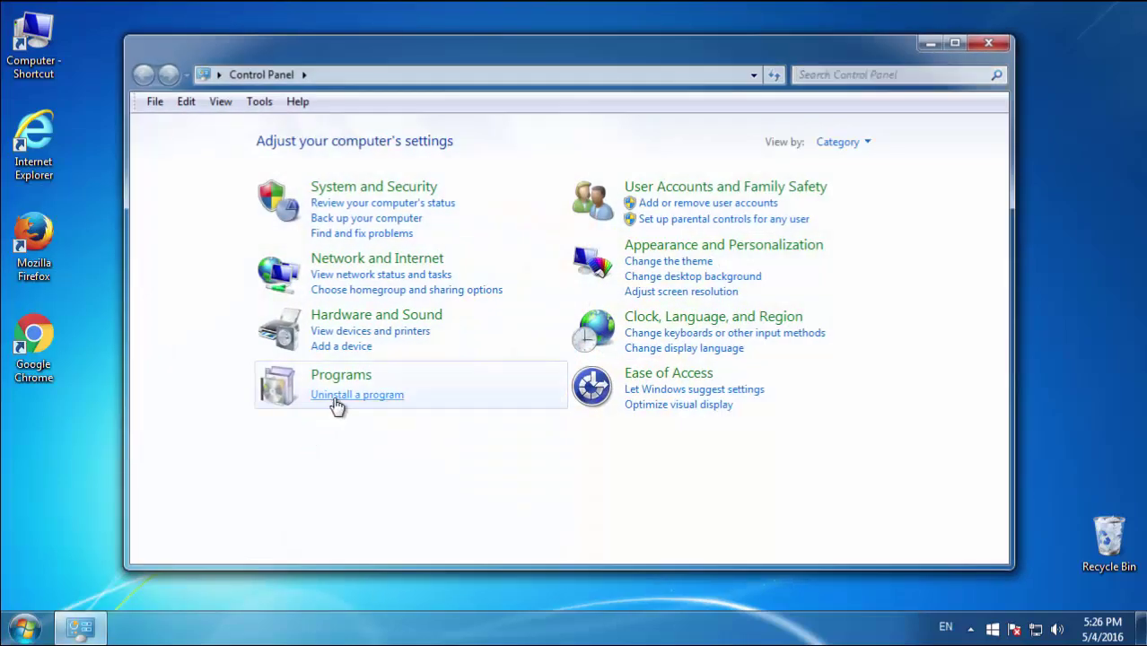
{"action": "left_click", "coordinate": [336, 403]}
{"action": "left_click", "coordinate": [795, 231]}
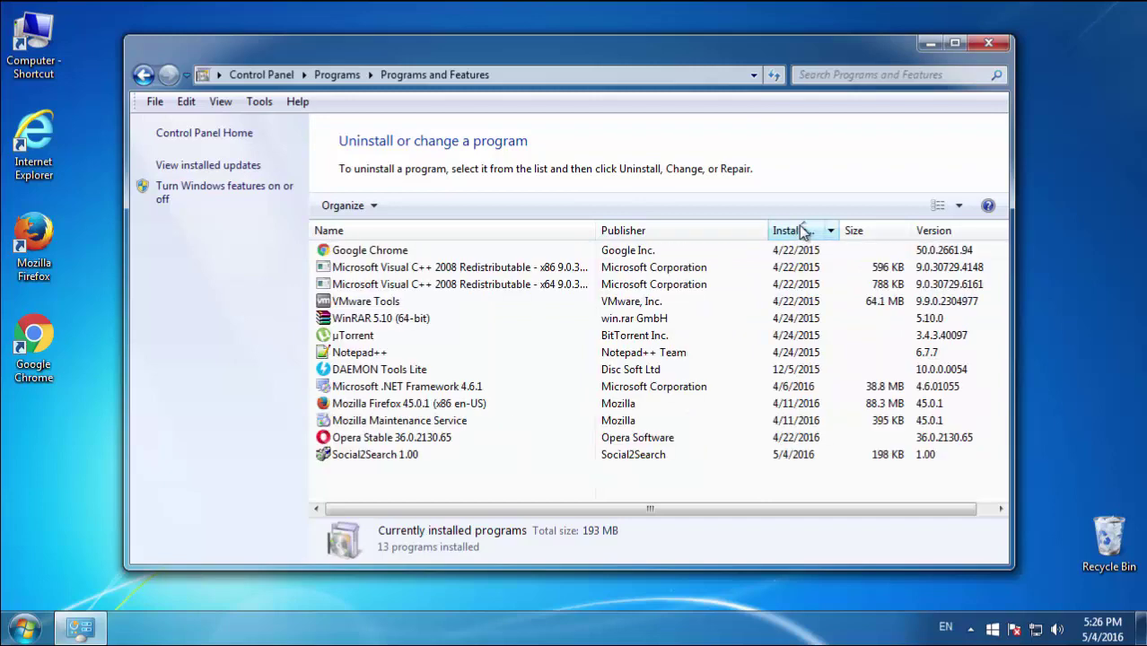
{"action": "left_click", "coordinate": [799, 232]}
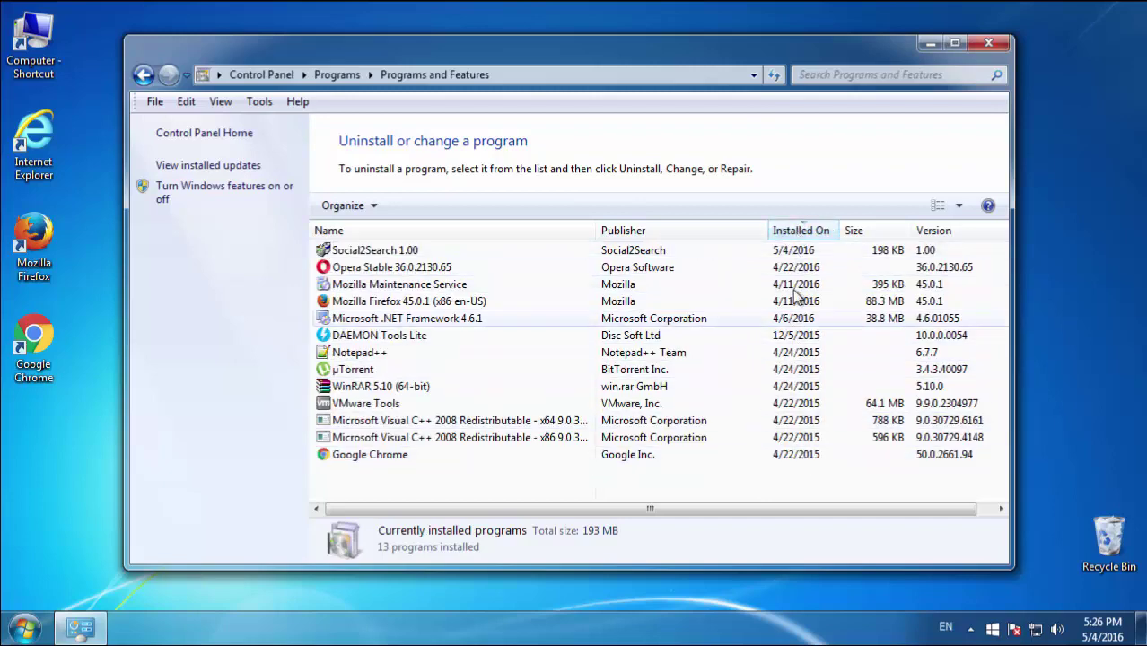
Step: Uninstall Social2Search 1.00, finish its uninstall wizard and close the list of installed programs
{"action": "left_click", "coordinate": [357, 254]}
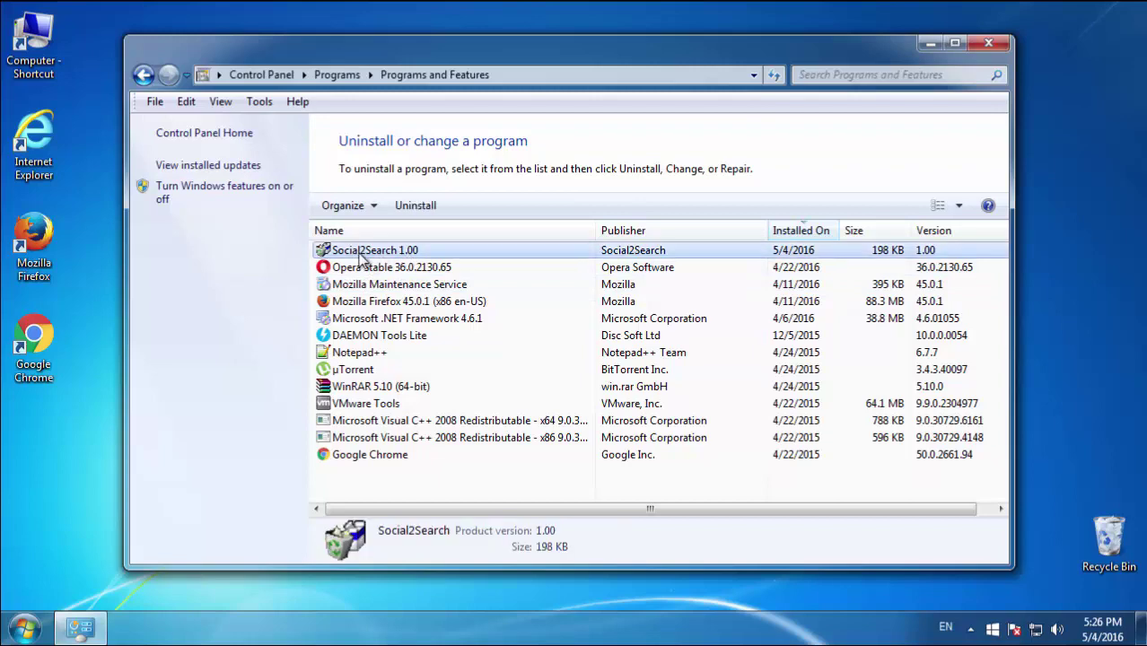
{"action": "left_click", "coordinate": [415, 215]}
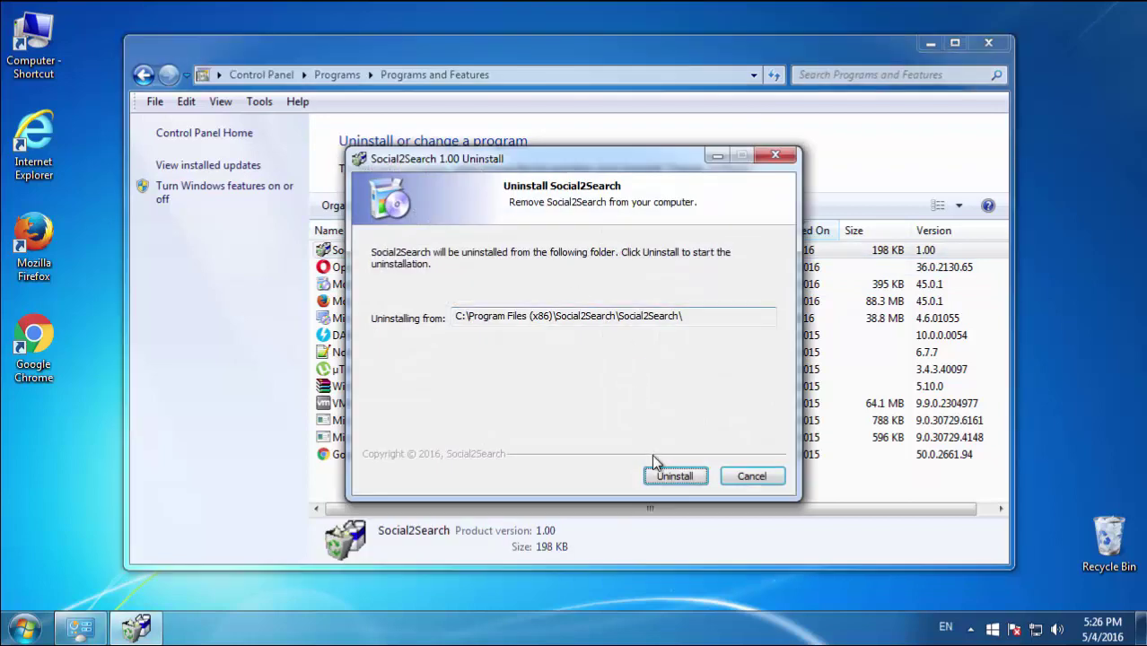
{"action": "left_click", "coordinate": [671, 476]}
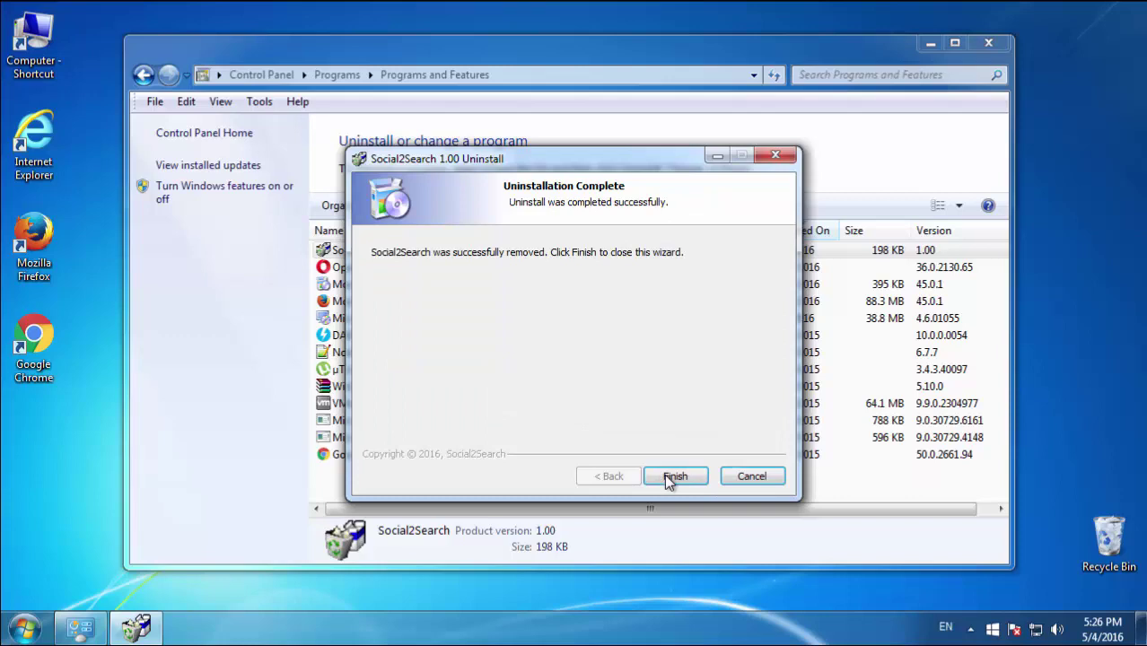
{"action": "left_click", "coordinate": [672, 477]}
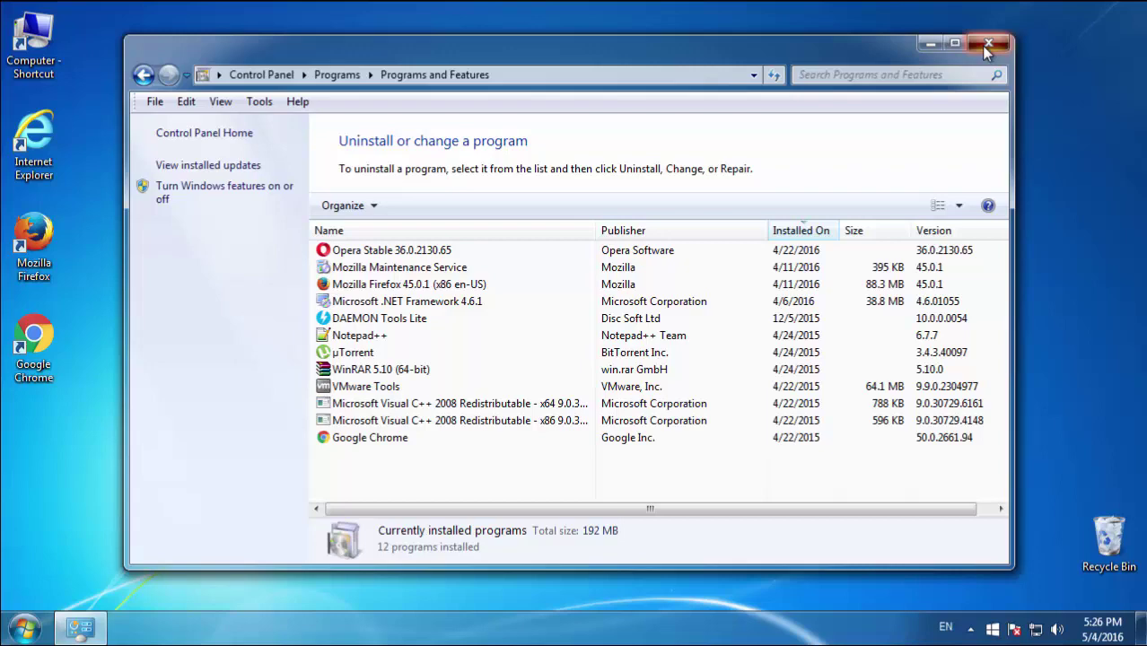
{"action": "left_click", "coordinate": [987, 45]}
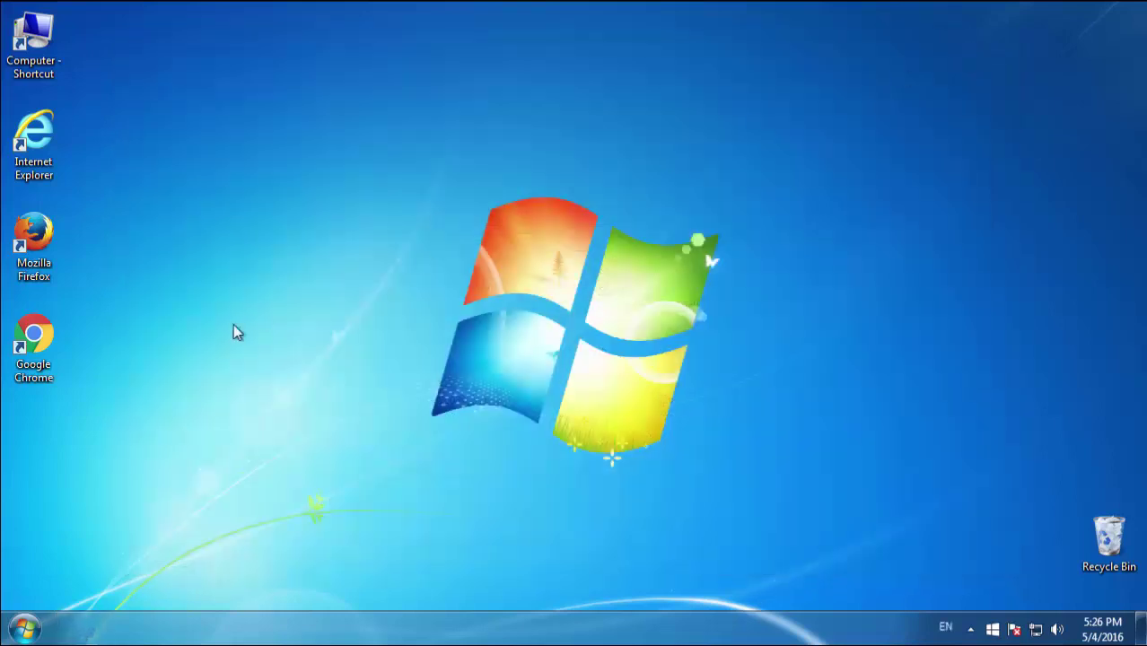
Step: Restart the computer and boot Windows 7 into Safe Mode from the advanced boot options
{"action": "left_click", "coordinate": [27, 626]}
{"action": "left_click", "coordinate": [314, 583]}
{"action": "left_click", "coordinate": [371, 559]}
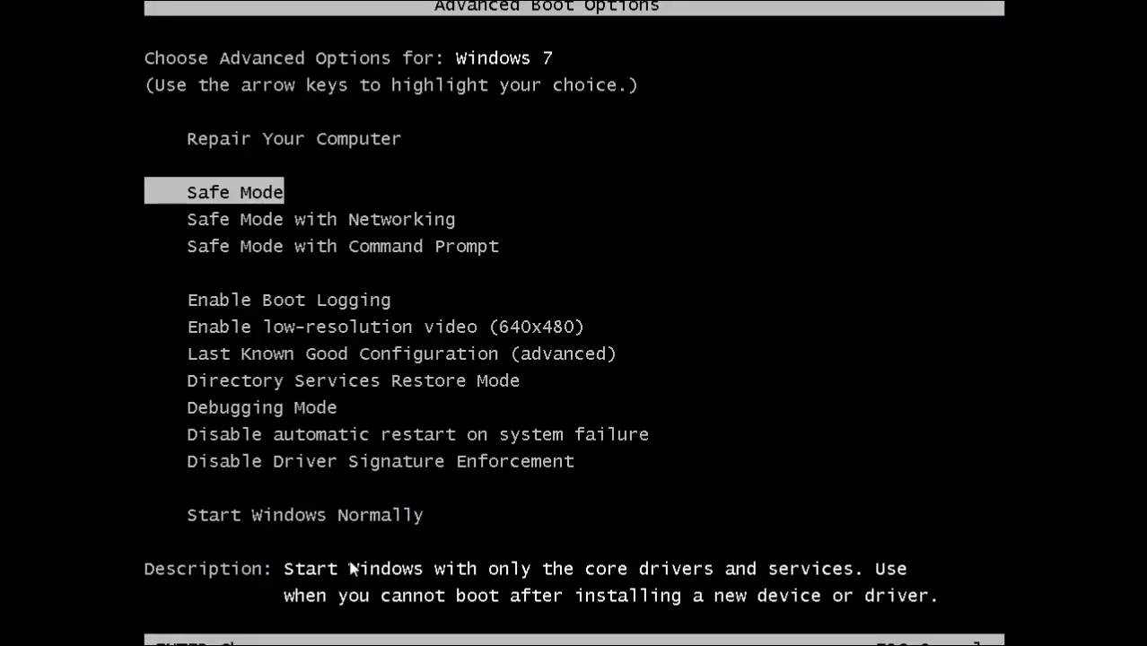
{"action": "key", "text": "Return"}
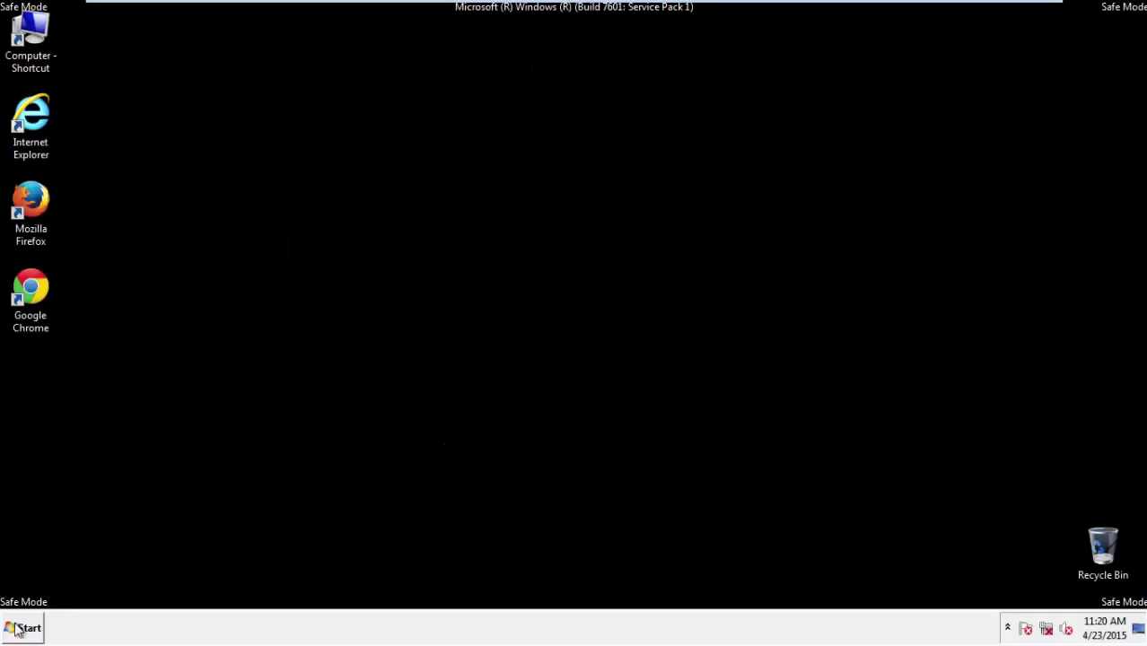
Step: Search for regedit and launch the Registry Editor
{"action": "left_click", "coordinate": [20, 628]}
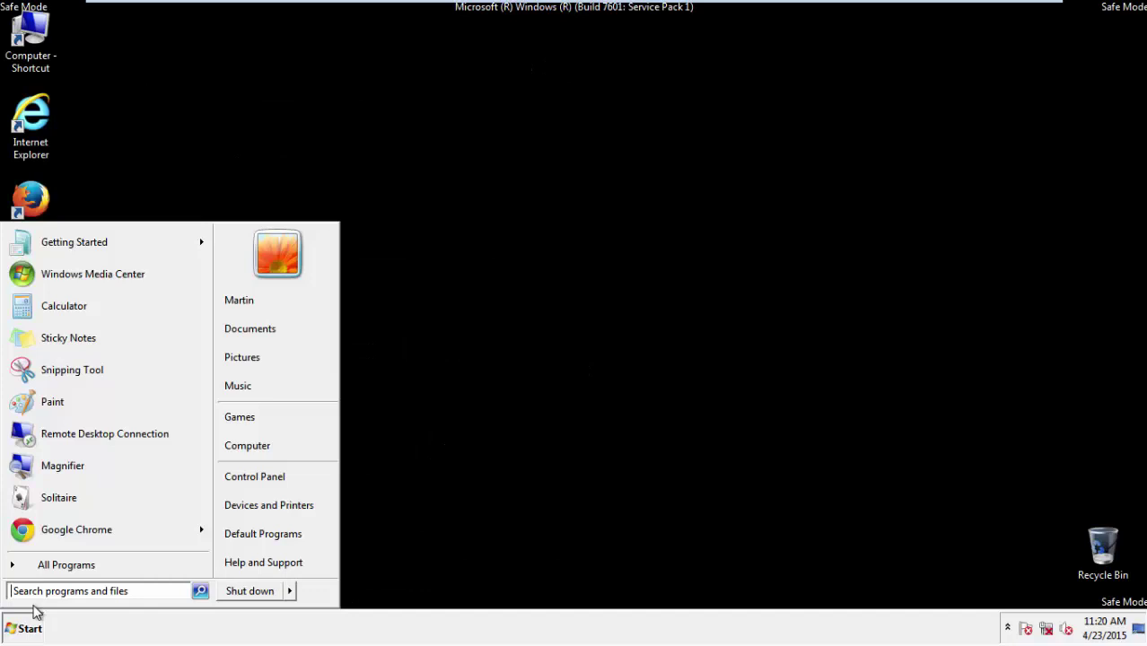
{"action": "left_click", "coordinate": [52, 591]}
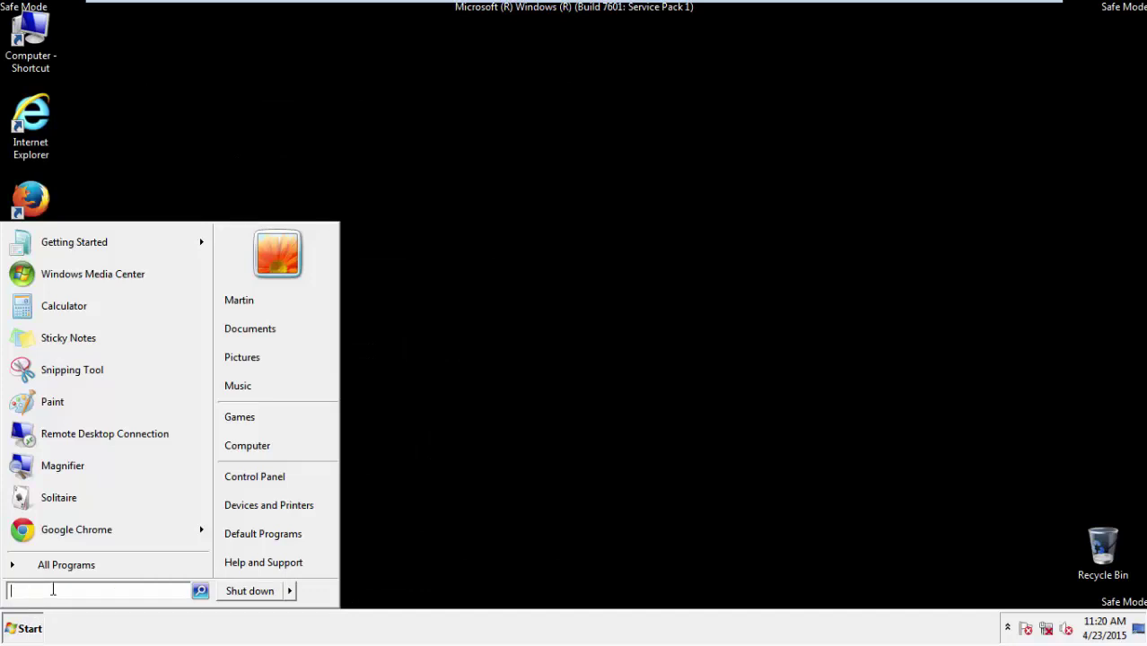
{"action": "type", "text": "regedit"}
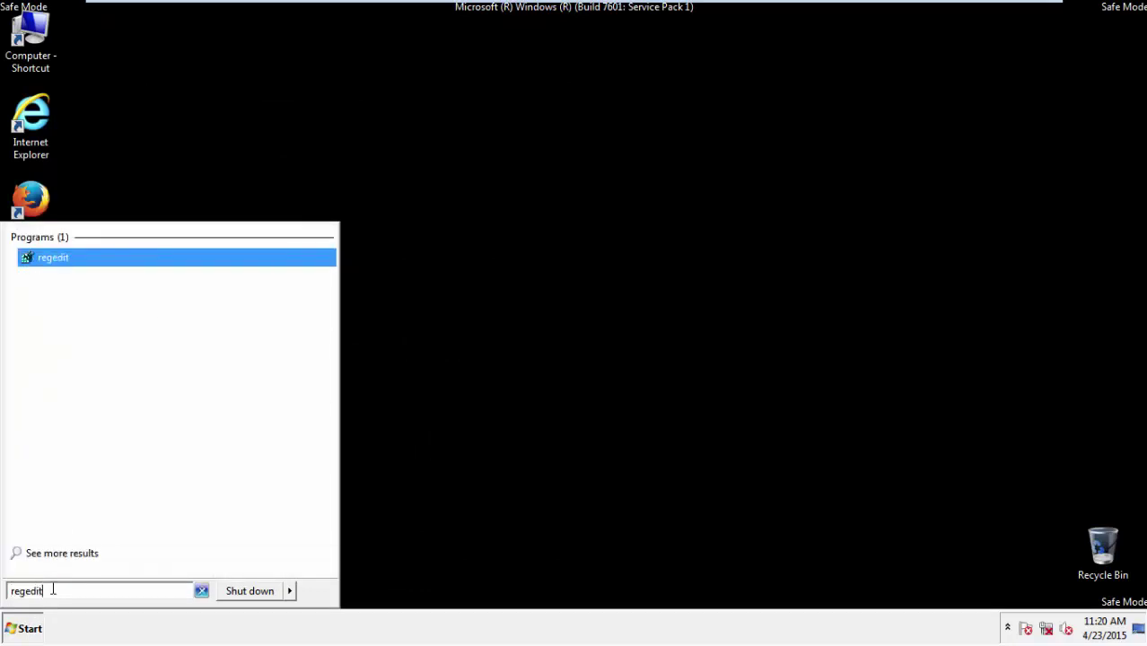
{"action": "key", "text": "Return"}
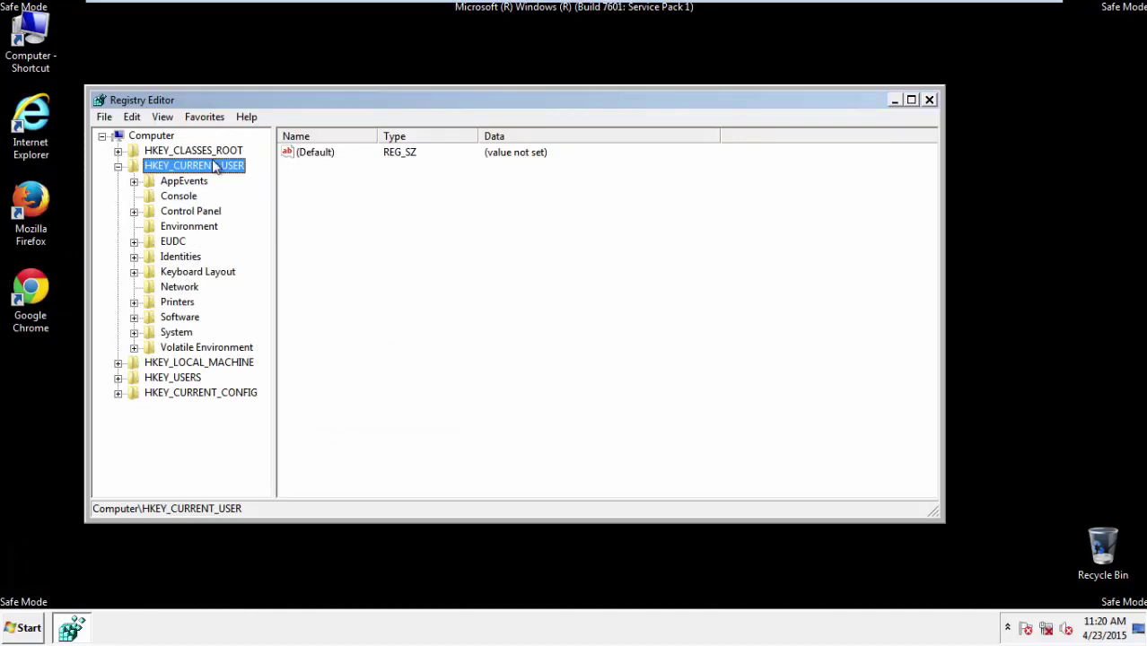
Step: Expand the registry tree to HKEY_CURRENT_USER\Software\Microsoft\Internet Explorer\Main and select the Main key
{"action": "left_click", "coordinate": [117, 166]}
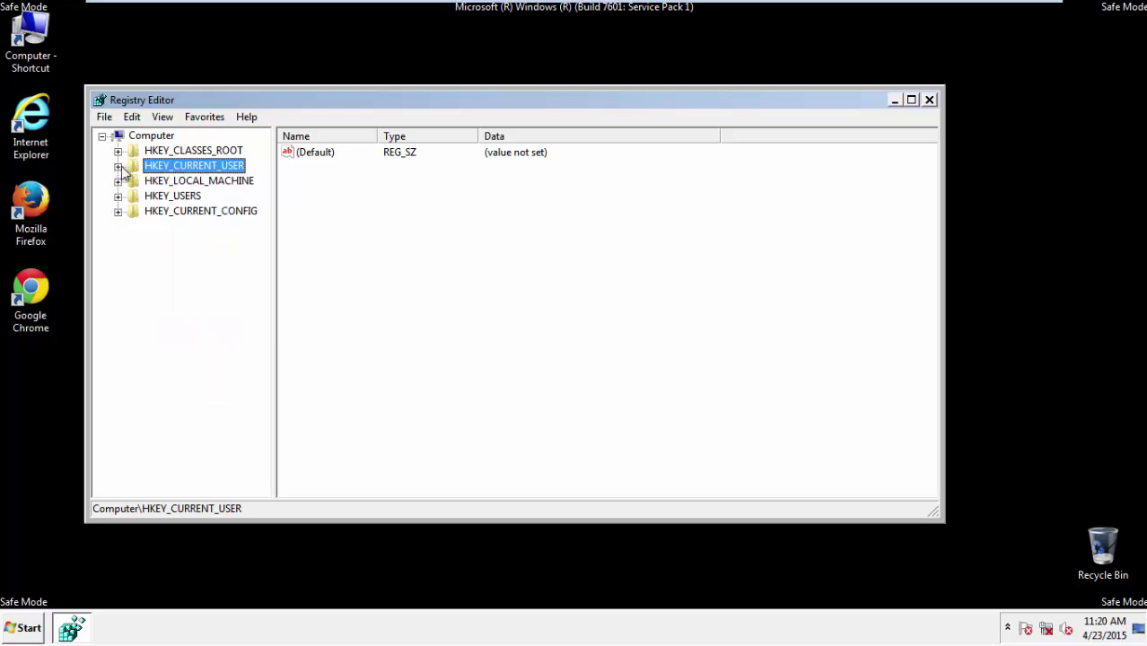
{"action": "double_click", "coordinate": [189, 169]}
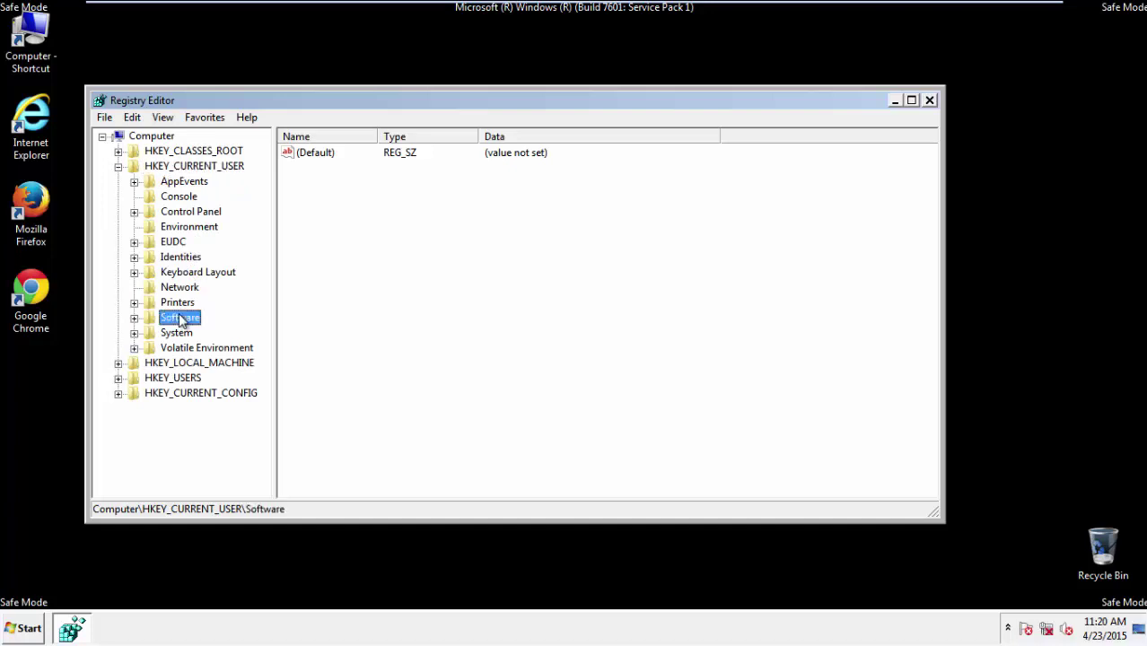
{"action": "double_click", "coordinate": [183, 319]}
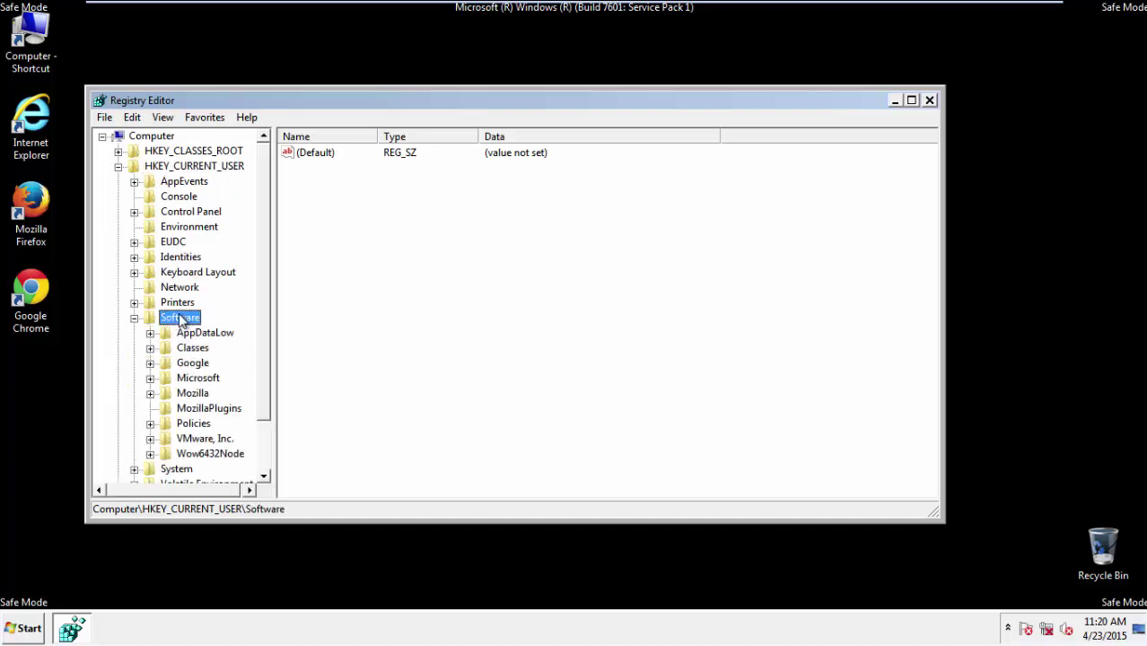
{"action": "double_click", "coordinate": [185, 381]}
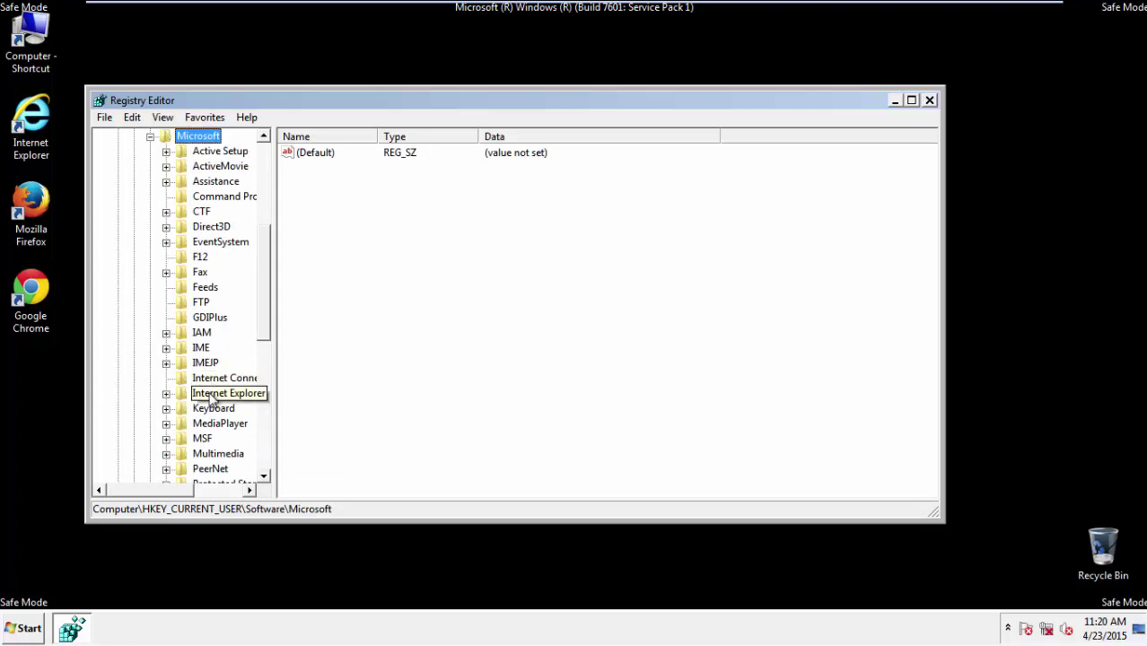
{"action": "double_click", "coordinate": [212, 398]}
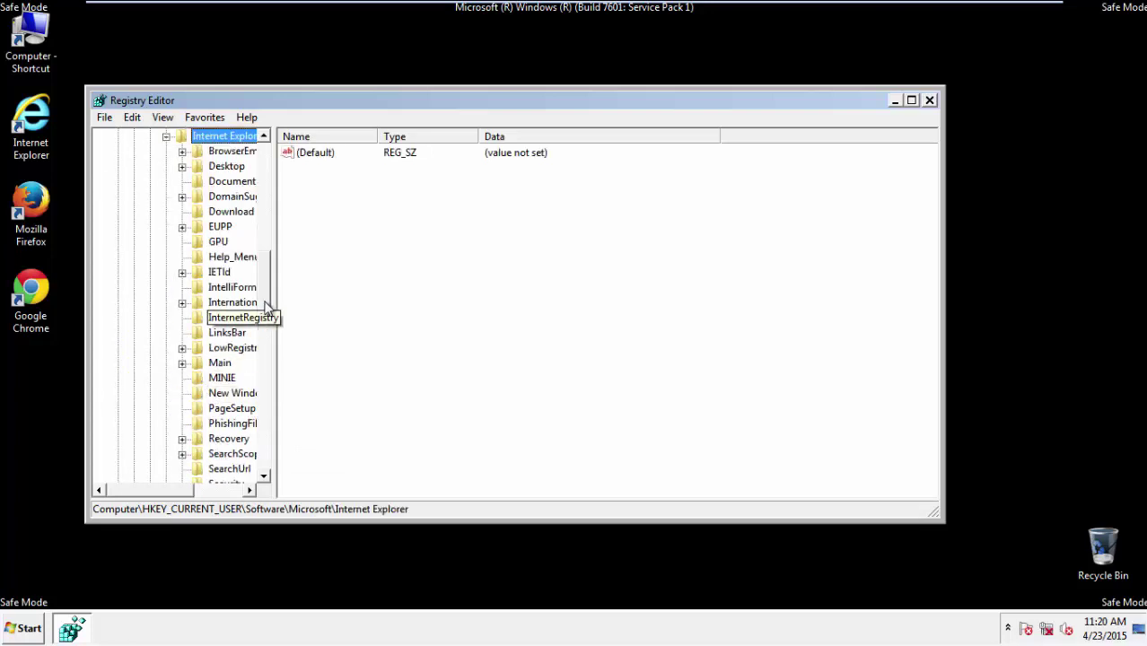
{"action": "scroll", "coordinate": [266, 308], "scroll_direction": "down", "scroll_amount": 2}
{"action": "left_click", "coordinate": [220, 274]}
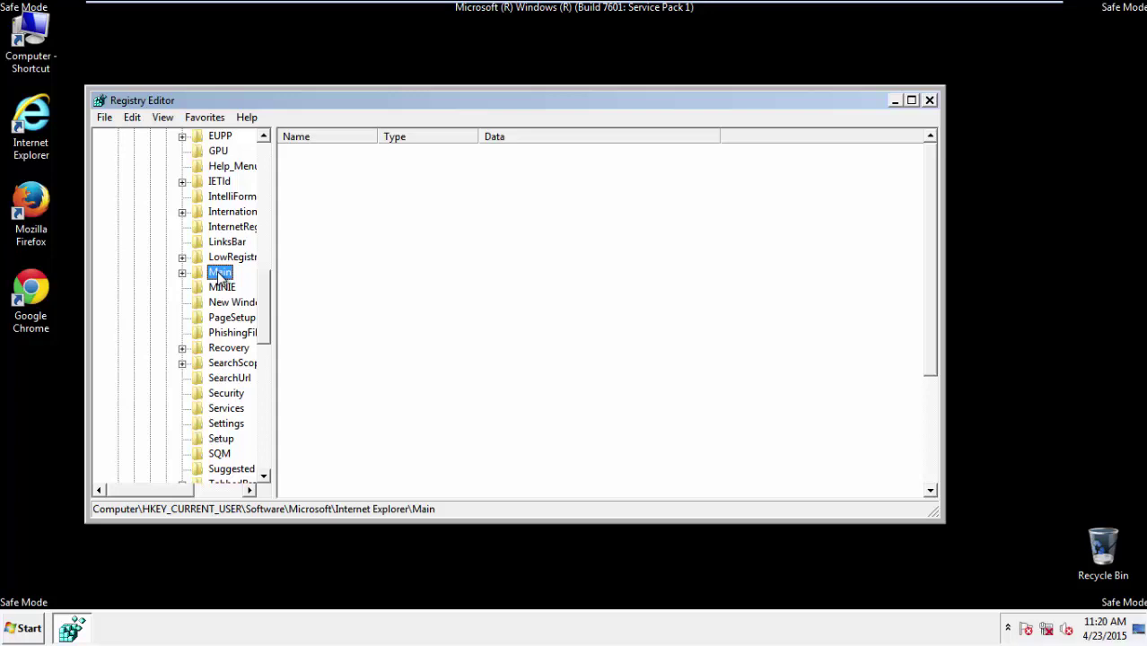
{"action": "double_click", "coordinate": [220, 273]}
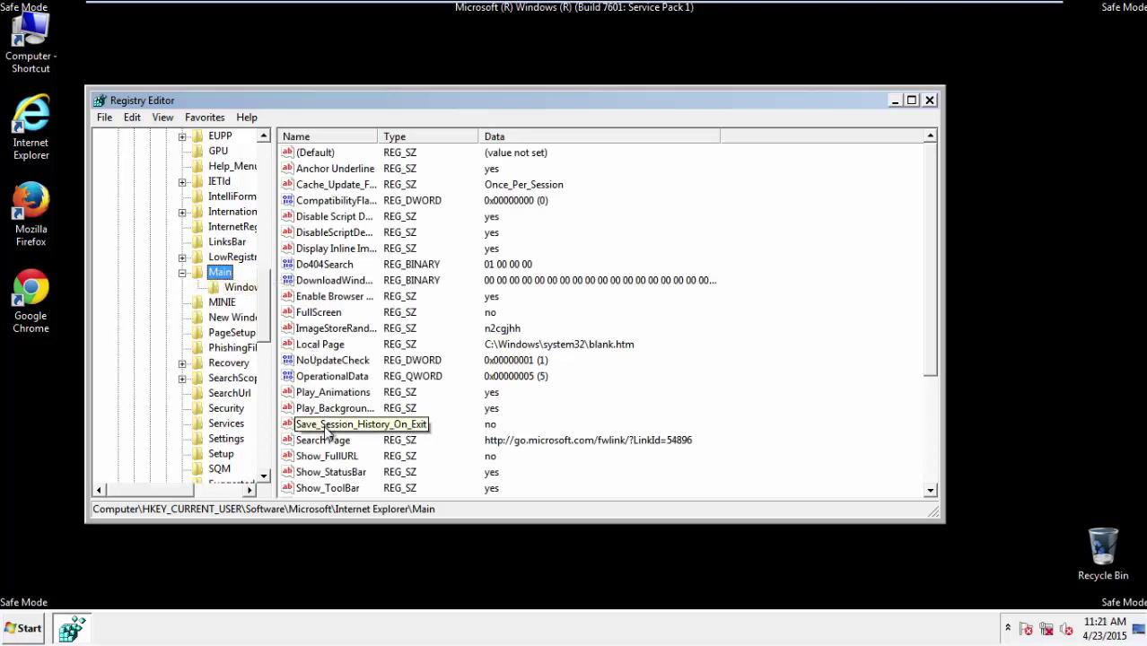
Step: Permanently delete the Start Page value from Internet Explorer's Main key and close the Registry Editor
{"action": "scroll", "coordinate": [326, 432], "scroll_direction": "down", "scroll_amount": 3}
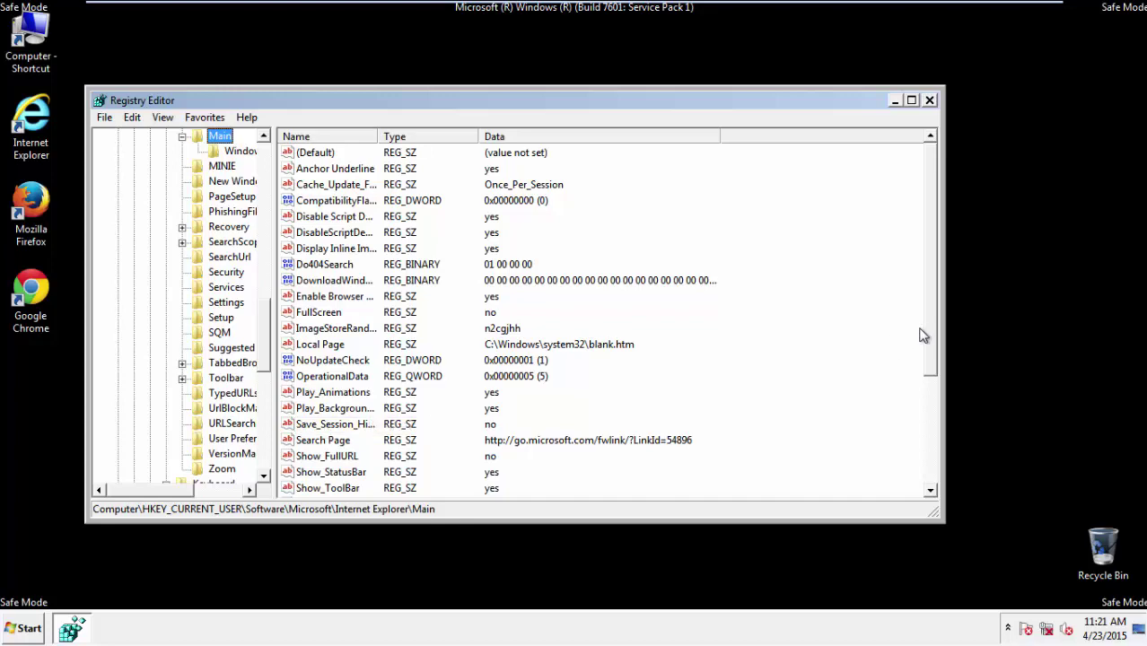
{"action": "left_click_drag", "start_coordinate": [934, 332], "coordinate": [925, 432]}
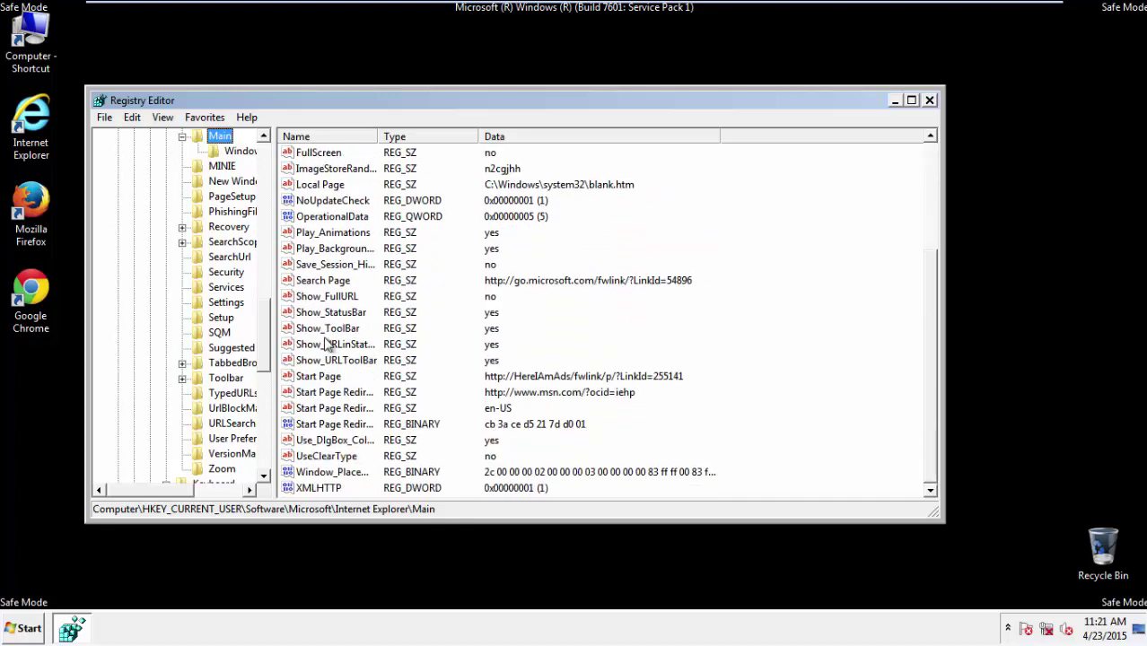
{"action": "left_click", "coordinate": [319, 376]}
{"action": "right_click", "coordinate": [311, 379]}
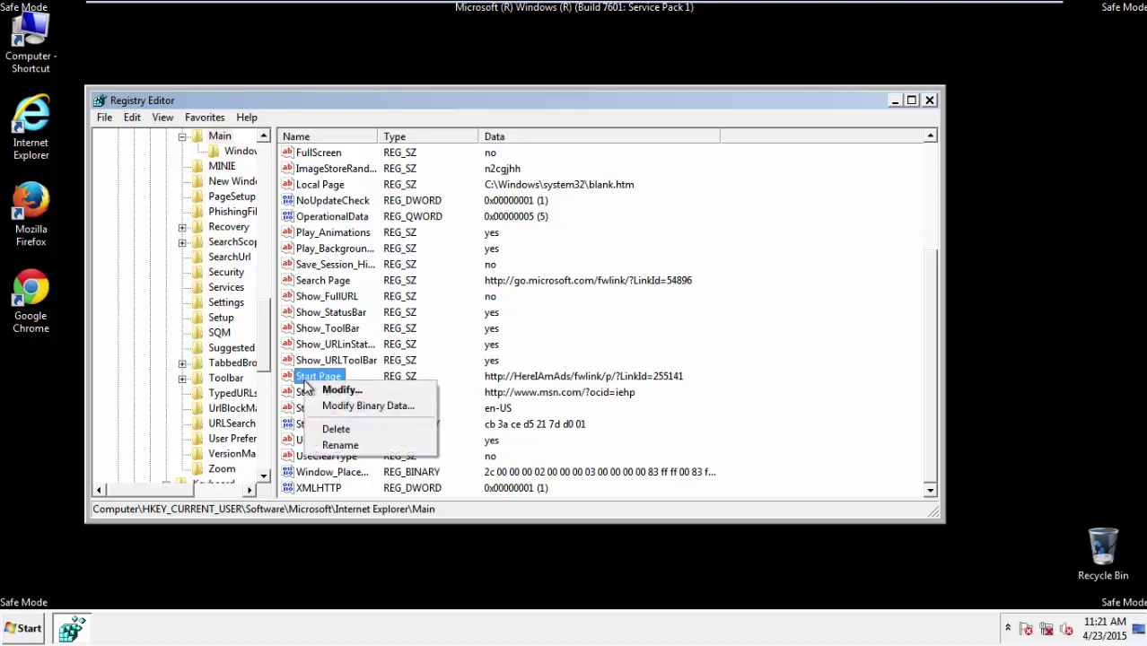
{"action": "left_click", "coordinate": [330, 430]}
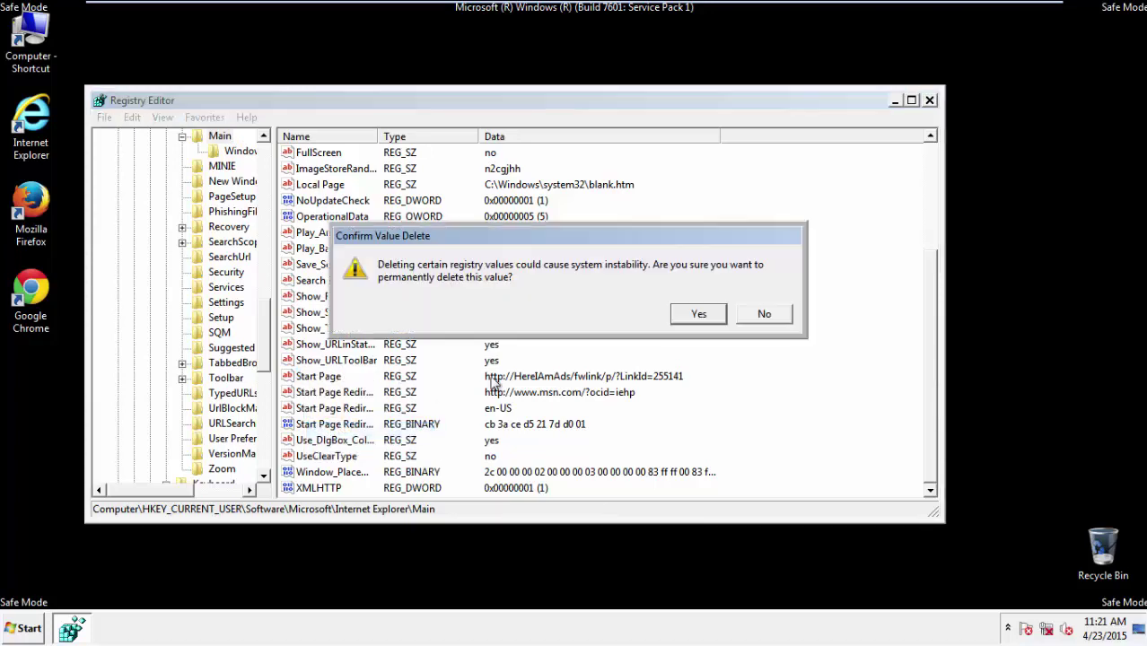
{"action": "left_click", "coordinate": [697, 313]}
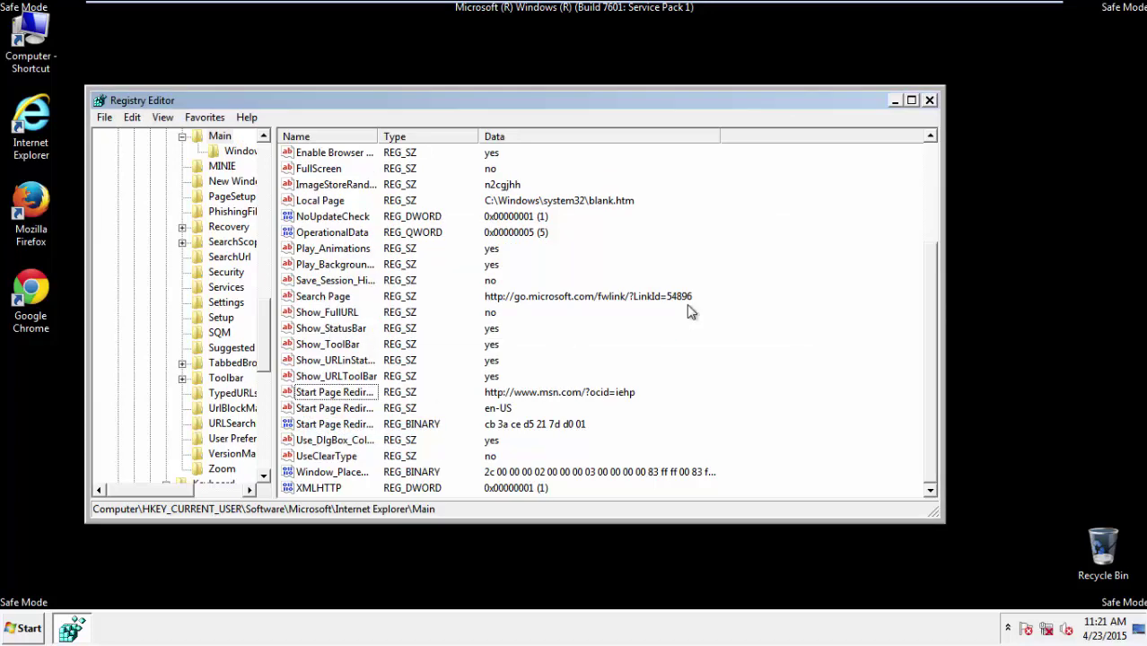
{"action": "left_click", "coordinate": [929, 100]}
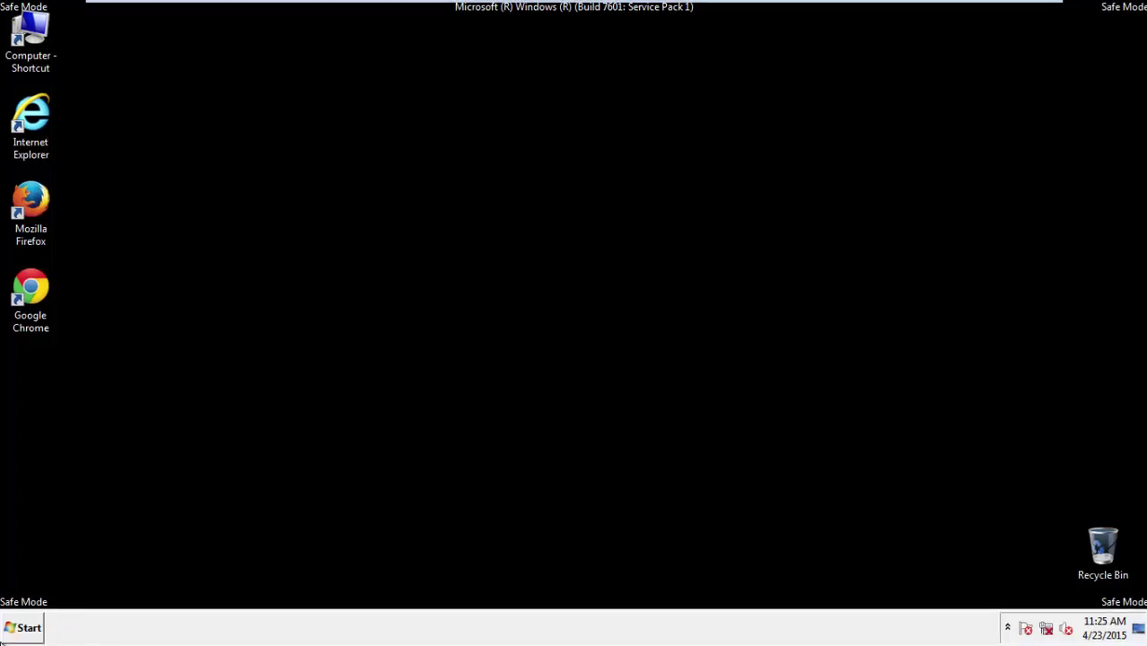
Step: Launch Mozilla Firefox and decline to make it the default browser for now
{"action": "double_click", "coordinate": [41, 212]}
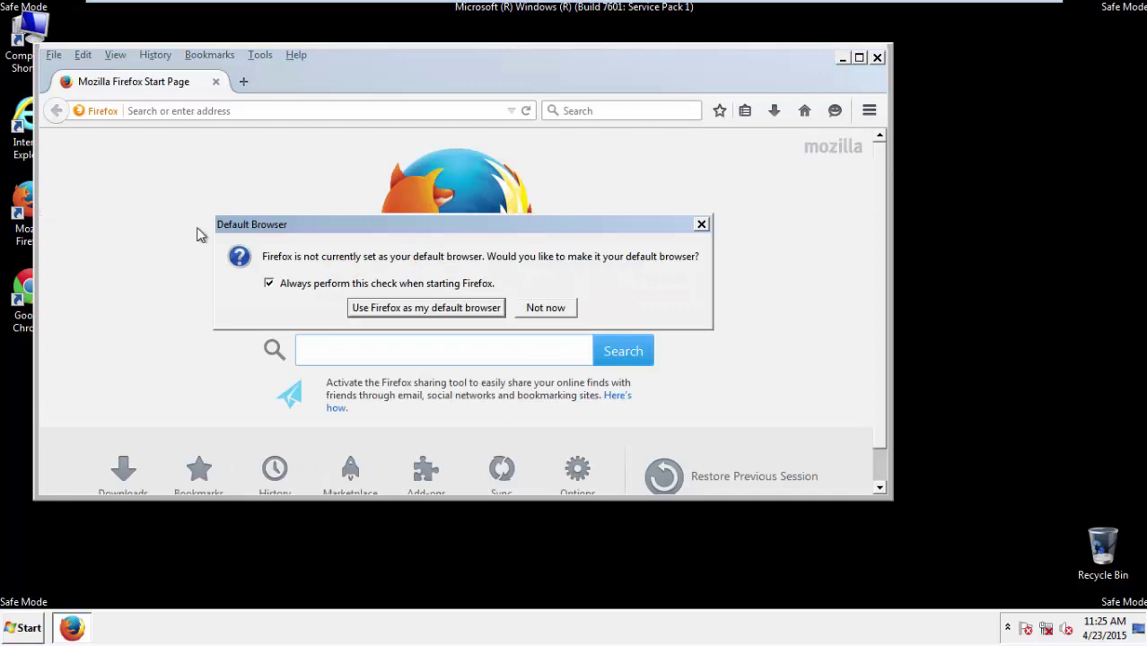
{"action": "left_click", "coordinate": [546, 308]}
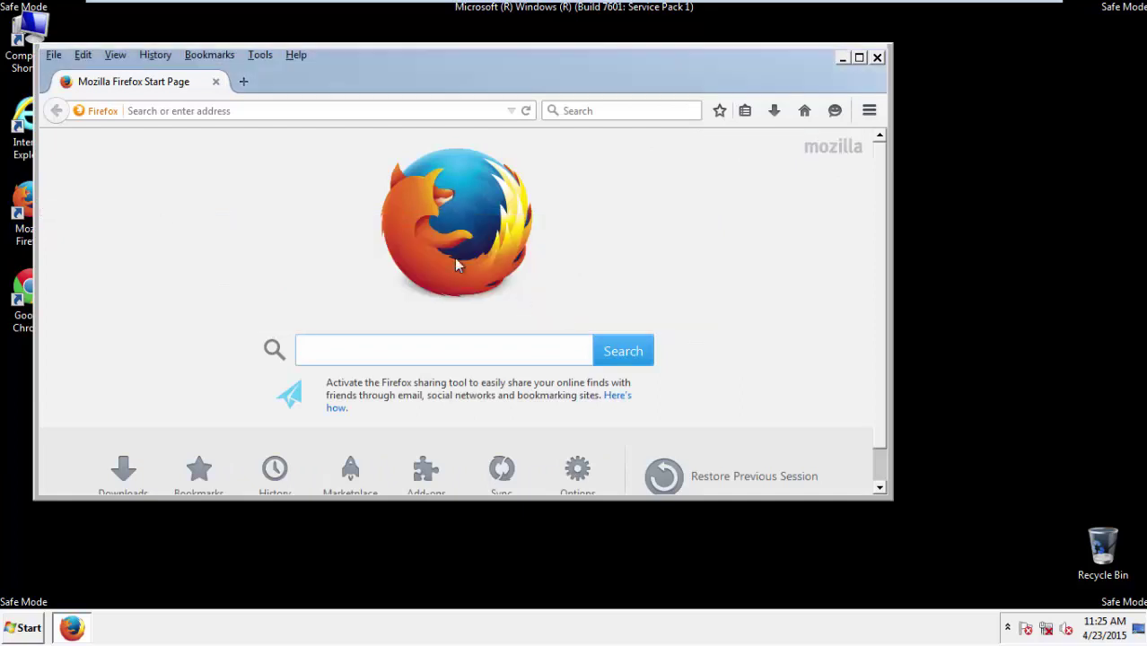
Step: Hide the Firefox menu bar and show it again
{"action": "right_click", "coordinate": [351, 68]}
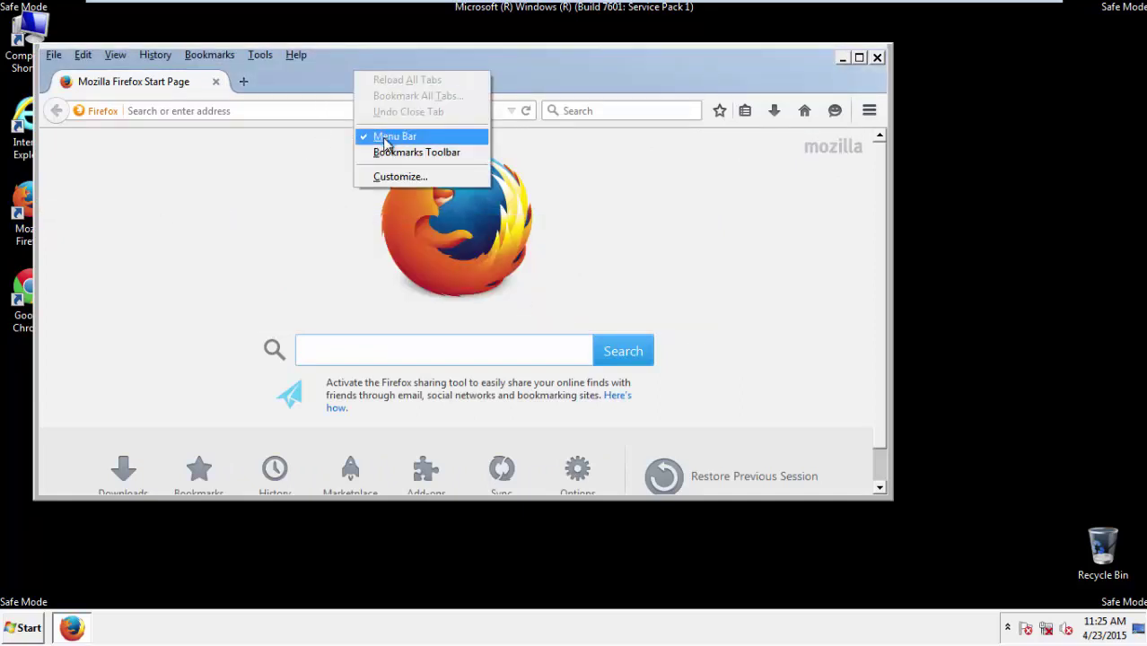
{"action": "left_click", "coordinate": [384, 135]}
{"action": "right_click", "coordinate": [361, 79]}
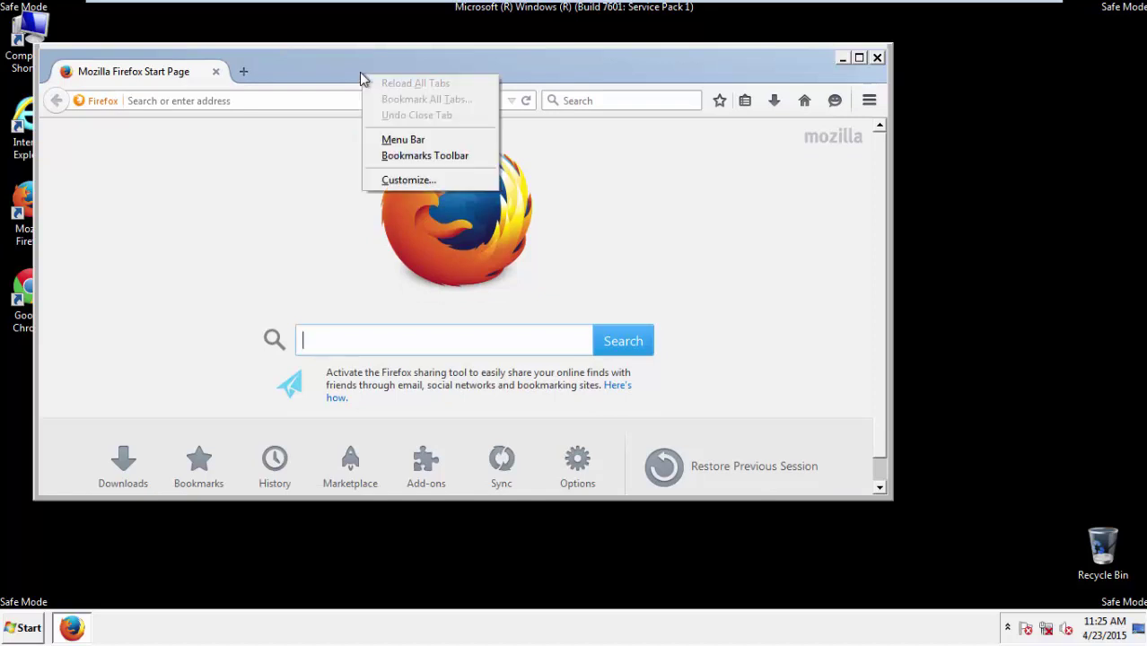
{"action": "left_click", "coordinate": [384, 138]}
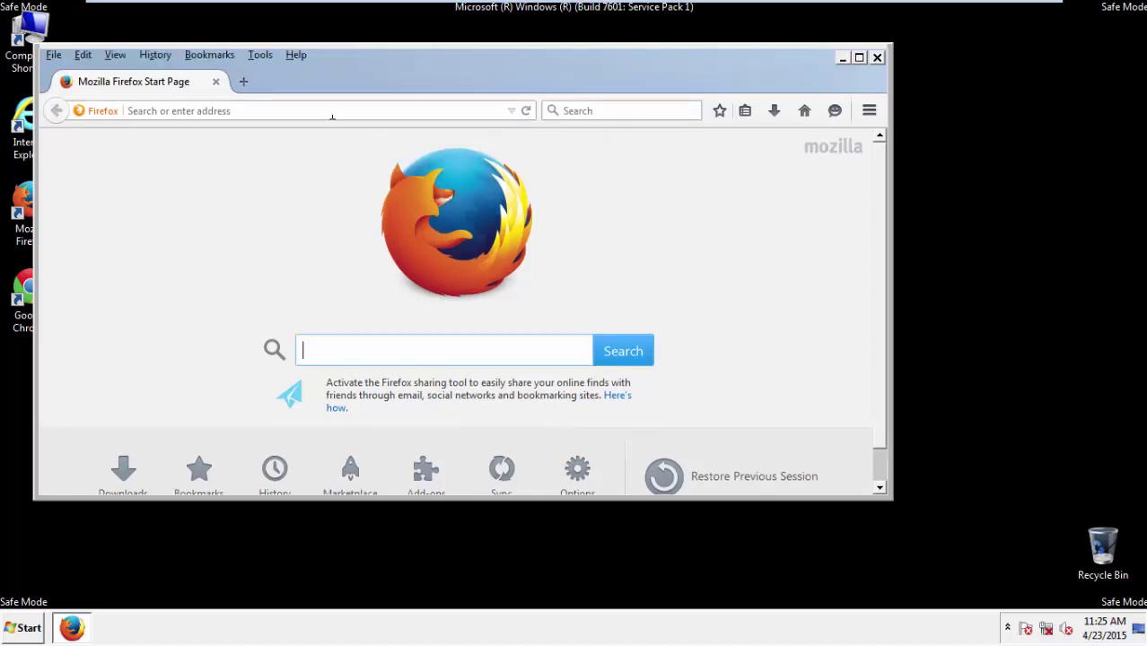
Step: Clear all Firefox history for the time range Everything, keeping Site Preferences among the items to erase
{"action": "left_click", "coordinate": [156, 55]}
{"action": "left_click", "coordinate": [171, 88]}
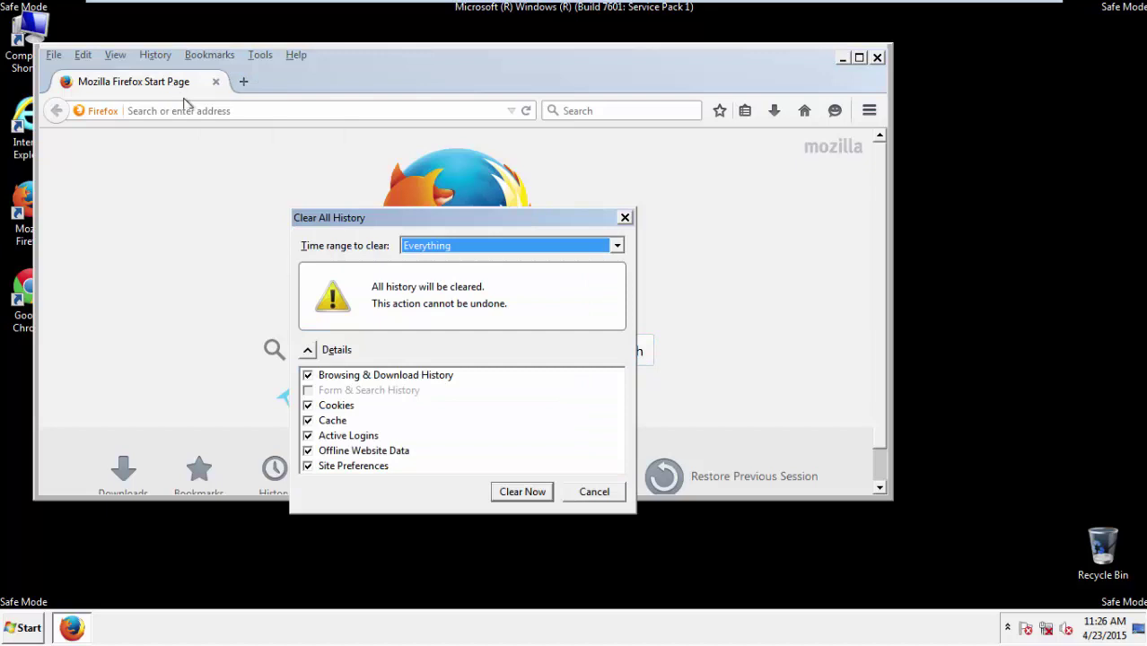
{"action": "left_click", "coordinate": [422, 248]}
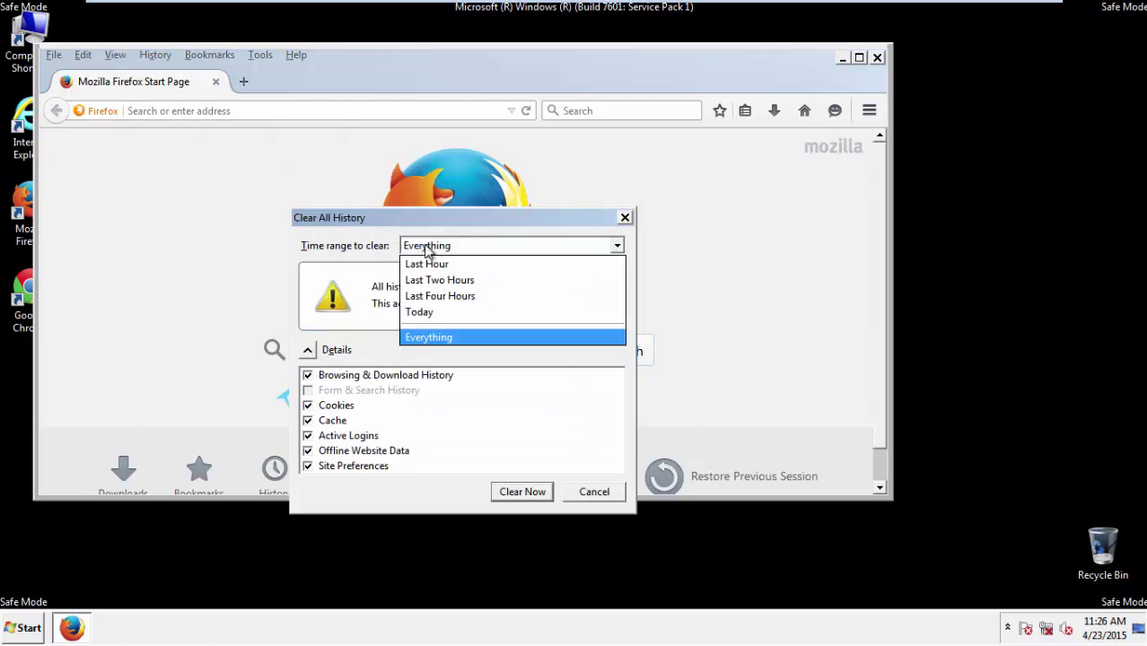
{"action": "left_click", "coordinate": [431, 338]}
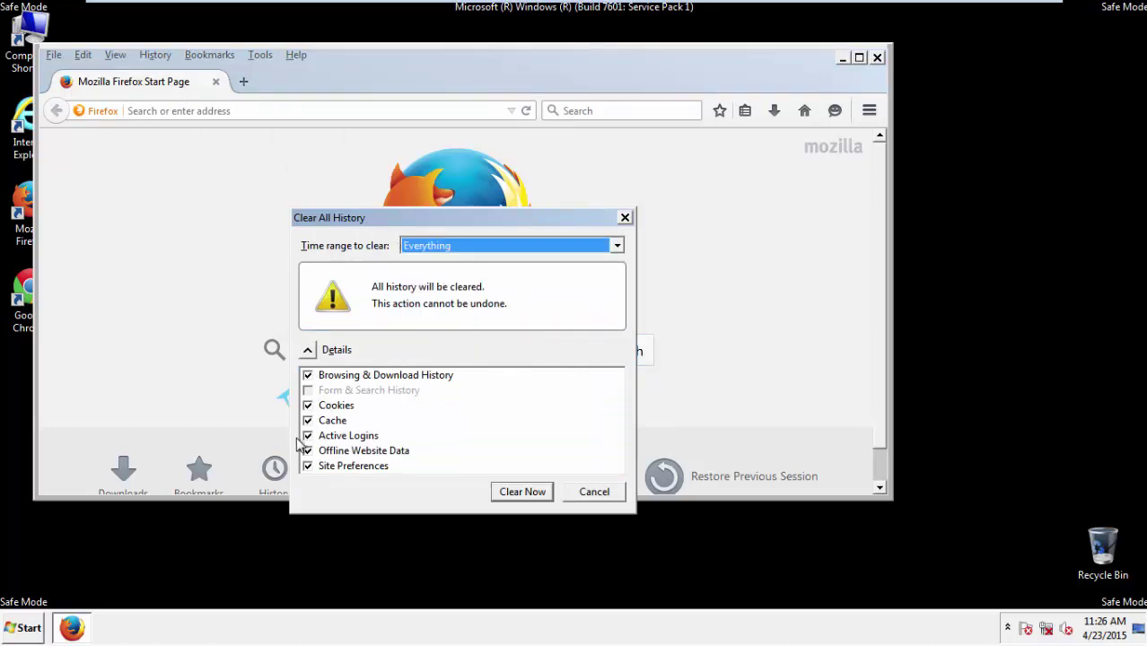
{"action": "left_click", "coordinate": [308, 466]}
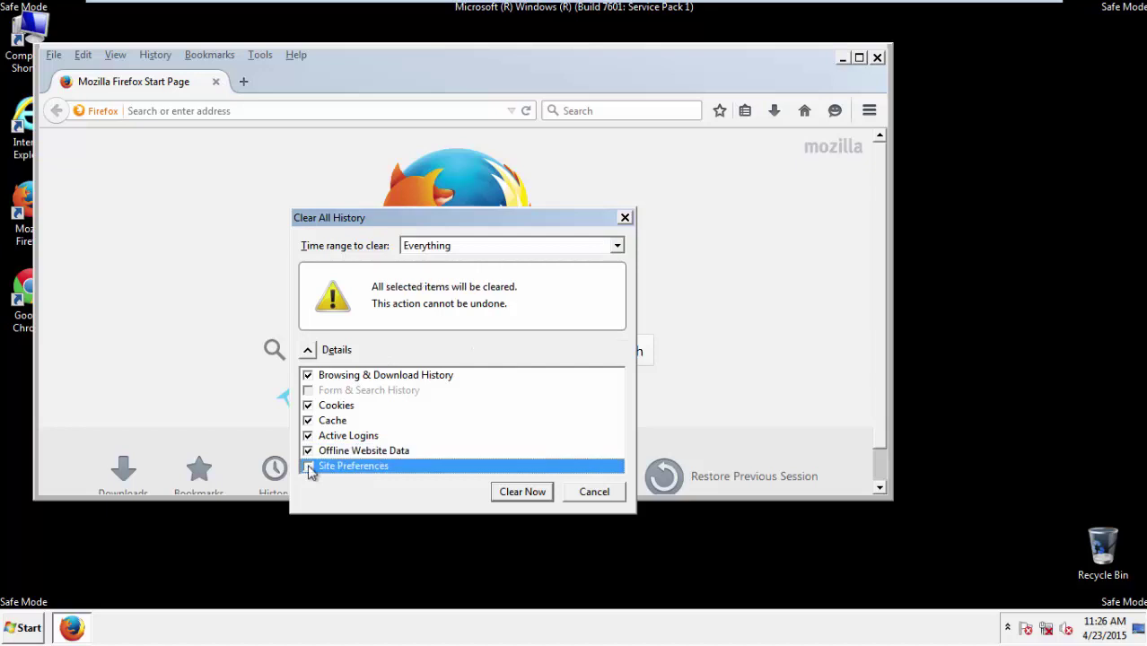
{"action": "left_click", "coordinate": [308, 467]}
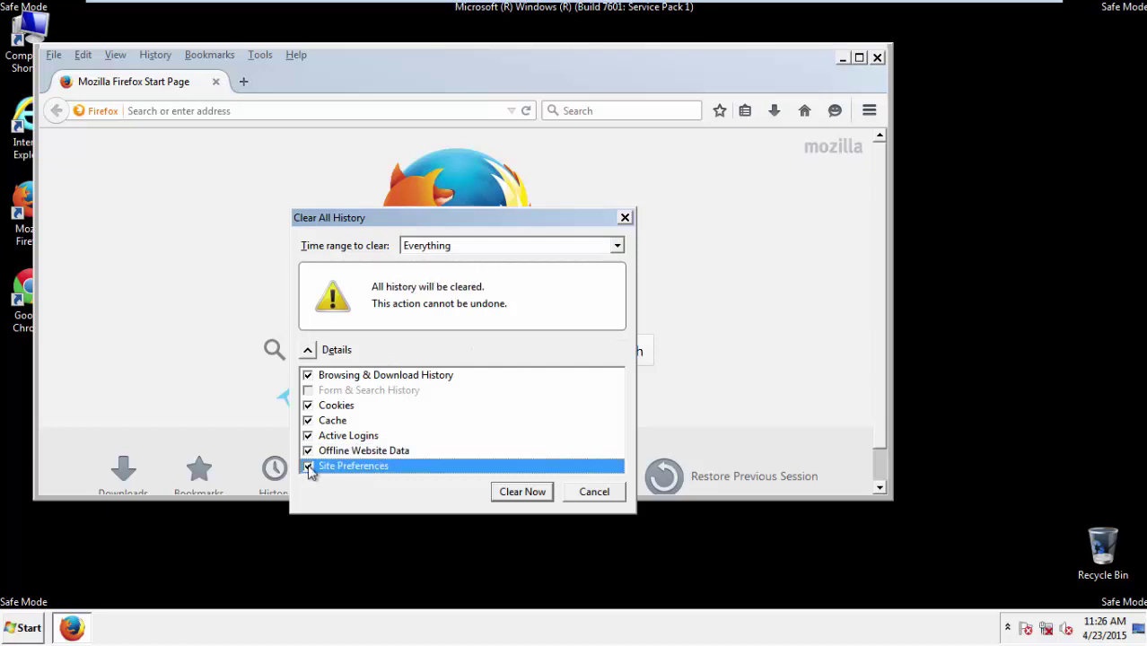
{"action": "left_click", "coordinate": [520, 493]}
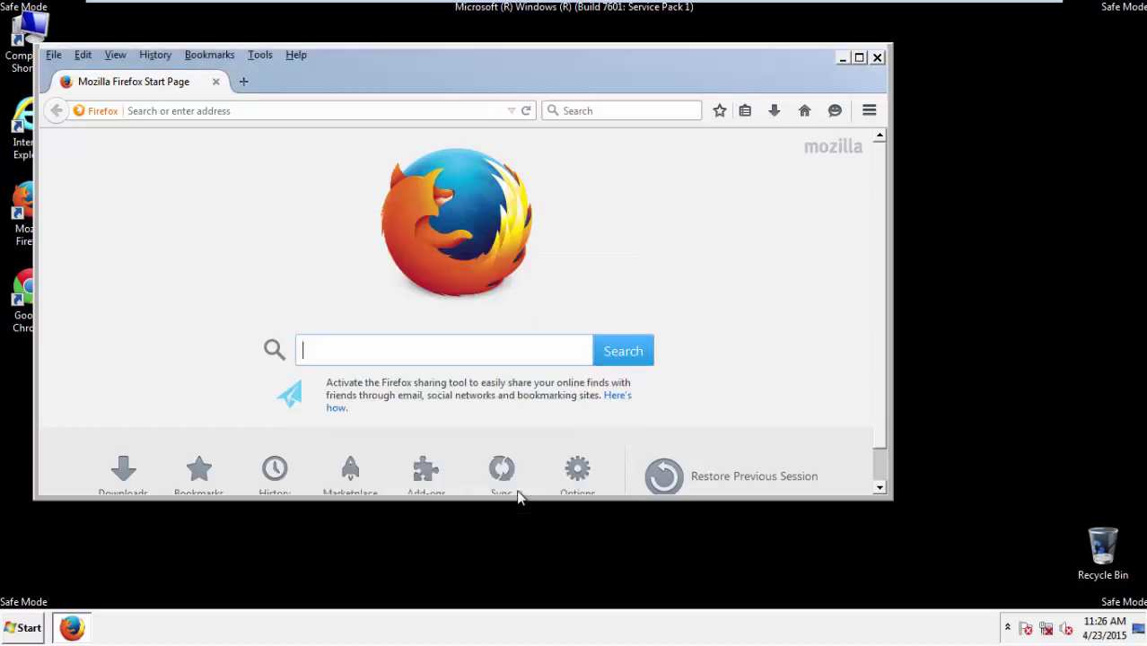
Step: Refresh Firefox from its Troubleshooting Information page to remove add-ons and restore the default browser settings
{"action": "left_click", "coordinate": [296, 55]}
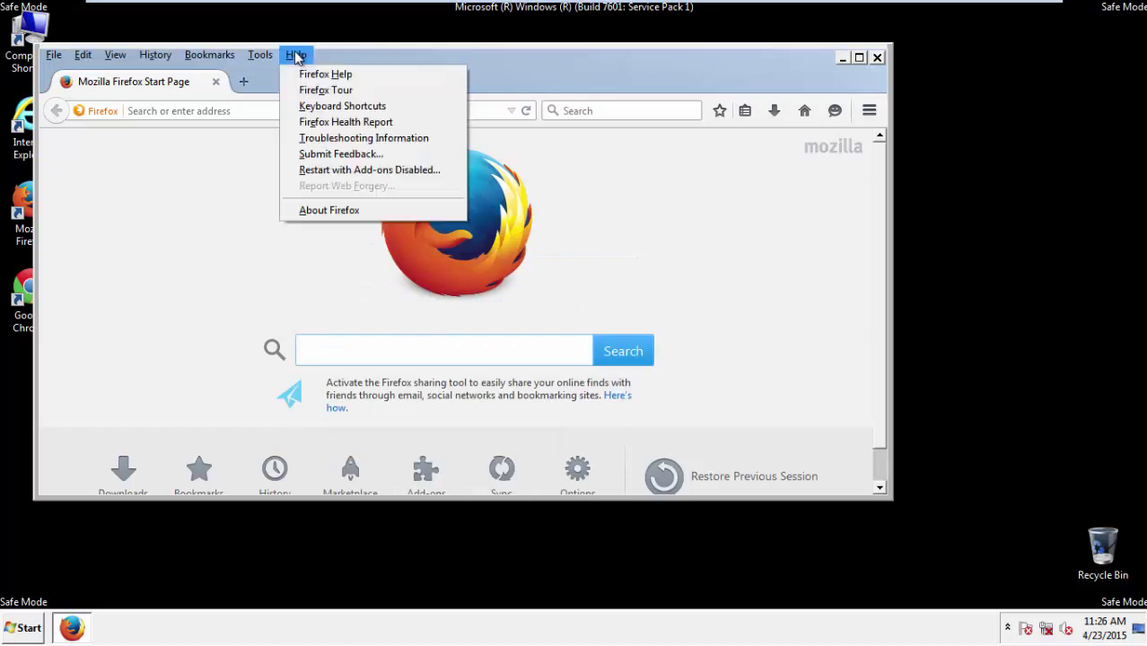
{"action": "left_click", "coordinate": [334, 138]}
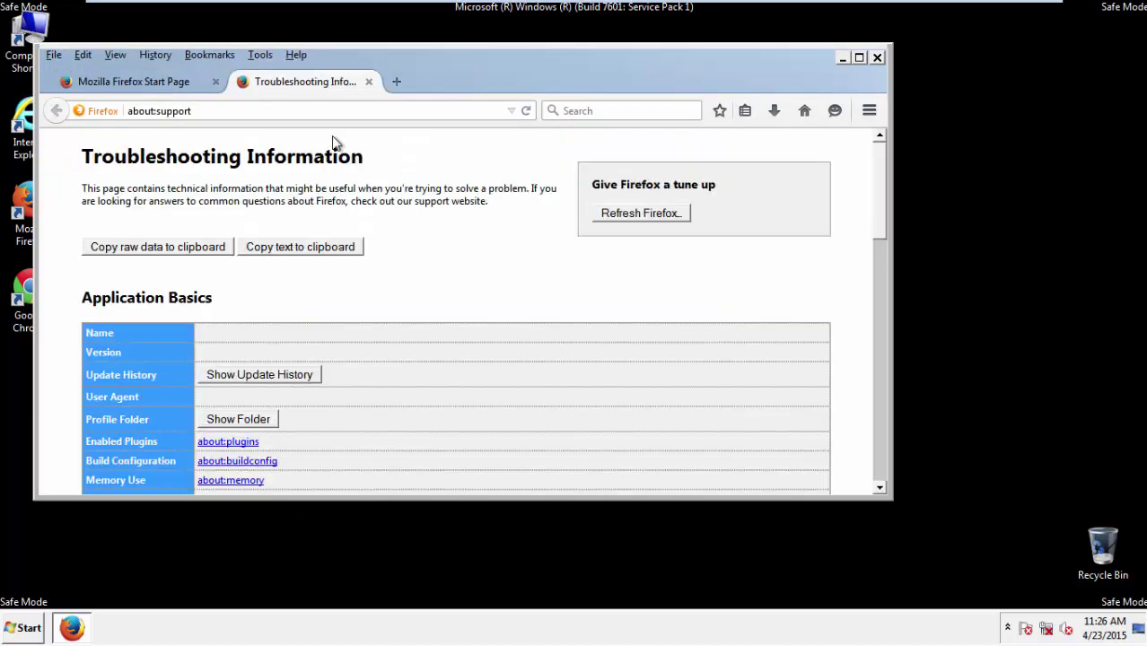
{"action": "left_click", "coordinate": [660, 215]}
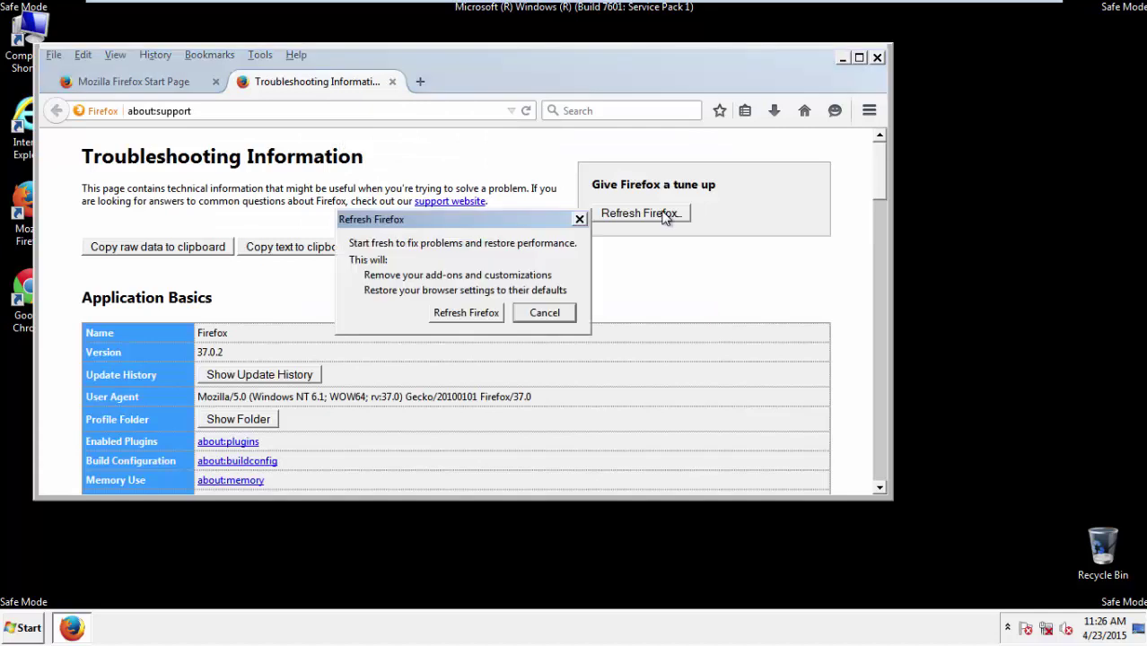
{"action": "left_click", "coordinate": [466, 312]}
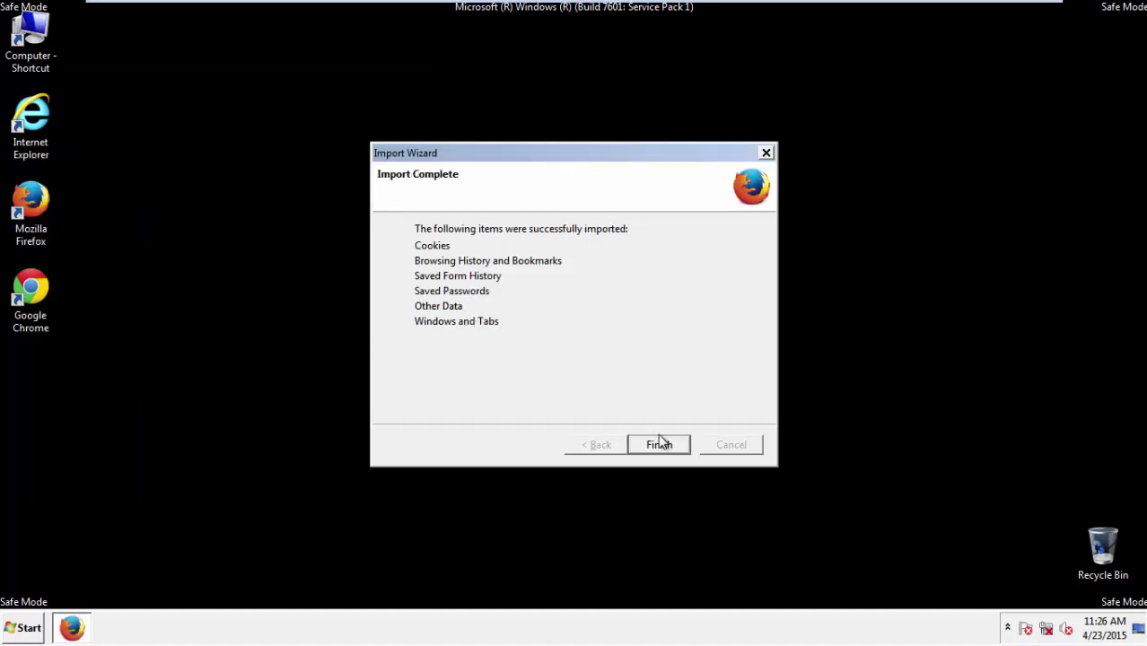
Step: Finish the Firefox import wizard, decline to make it the default browser for now, and close Firefox
{"action": "left_click", "coordinate": [660, 446]}
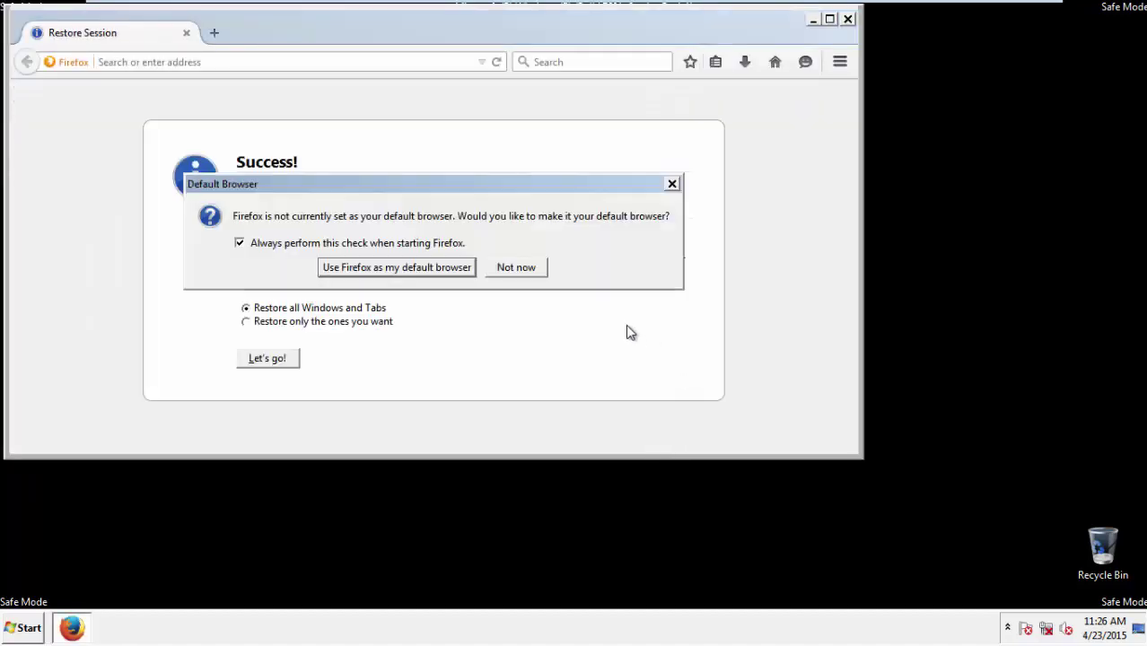
{"action": "left_click", "coordinate": [519, 266]}
{"action": "left_click", "coordinate": [847, 19]}
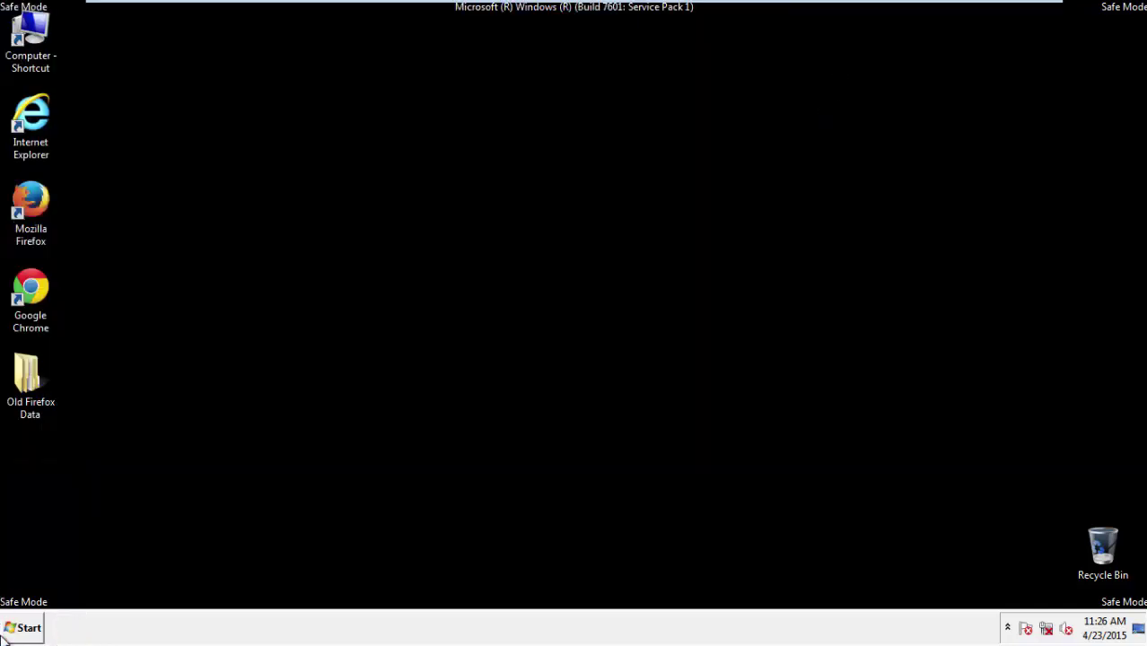
Step: Launch Google Chrome and stop it from asking again to be the default browser
{"action": "left_click", "coordinate": [28, 285]}
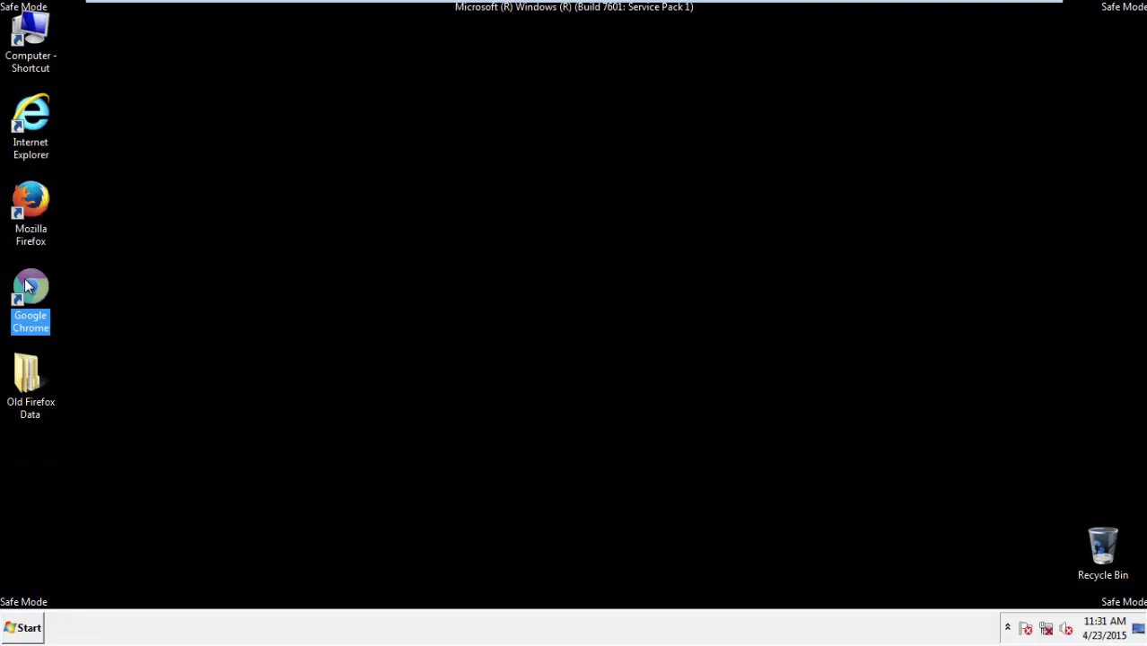
{"action": "double_click", "coordinate": [28, 285]}
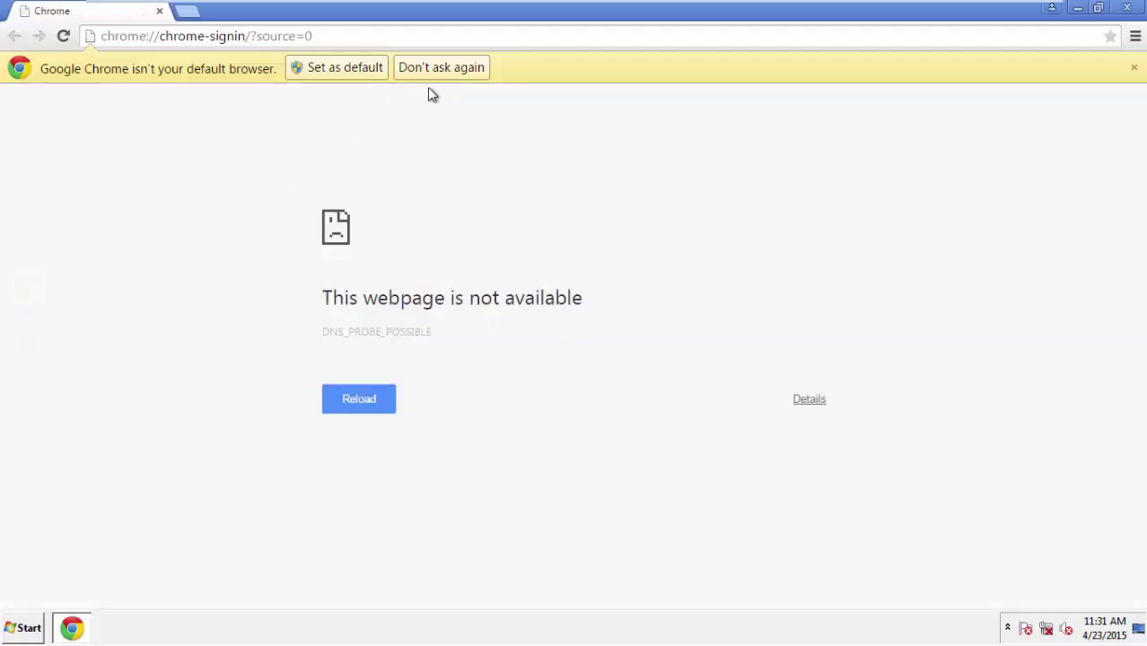
{"action": "left_click", "coordinate": [463, 69]}
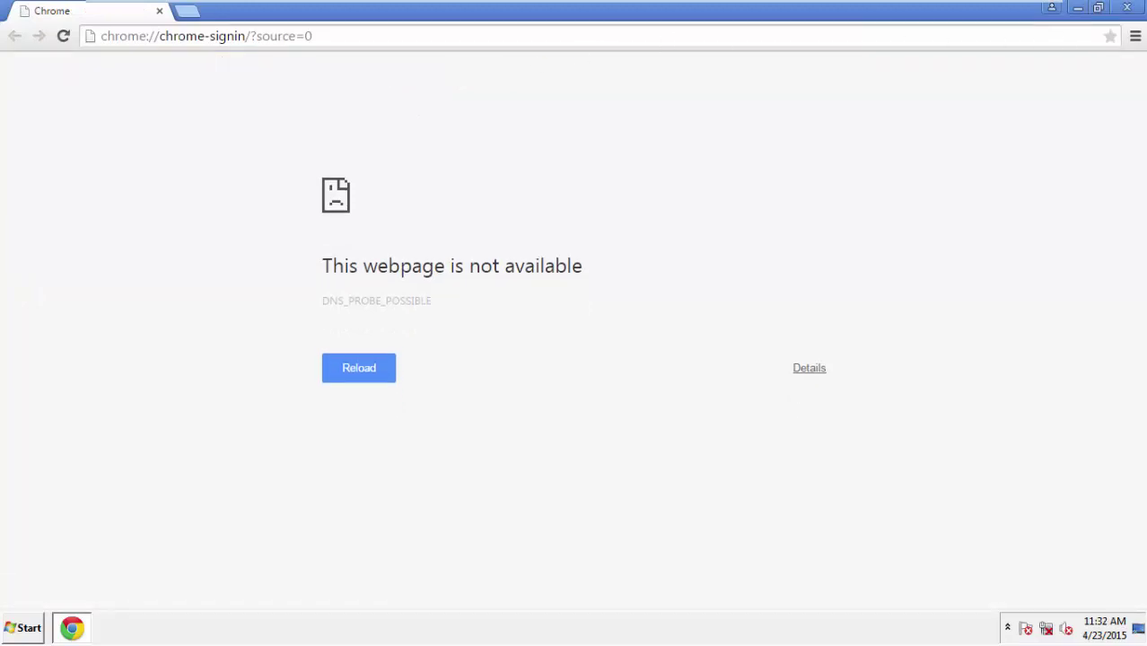
Step: Clear Chrome's browsing data from the beginning of time, adding autofill form data and hosted app data to the preselected items
{"action": "left_click", "coordinate": [1135, 40]}
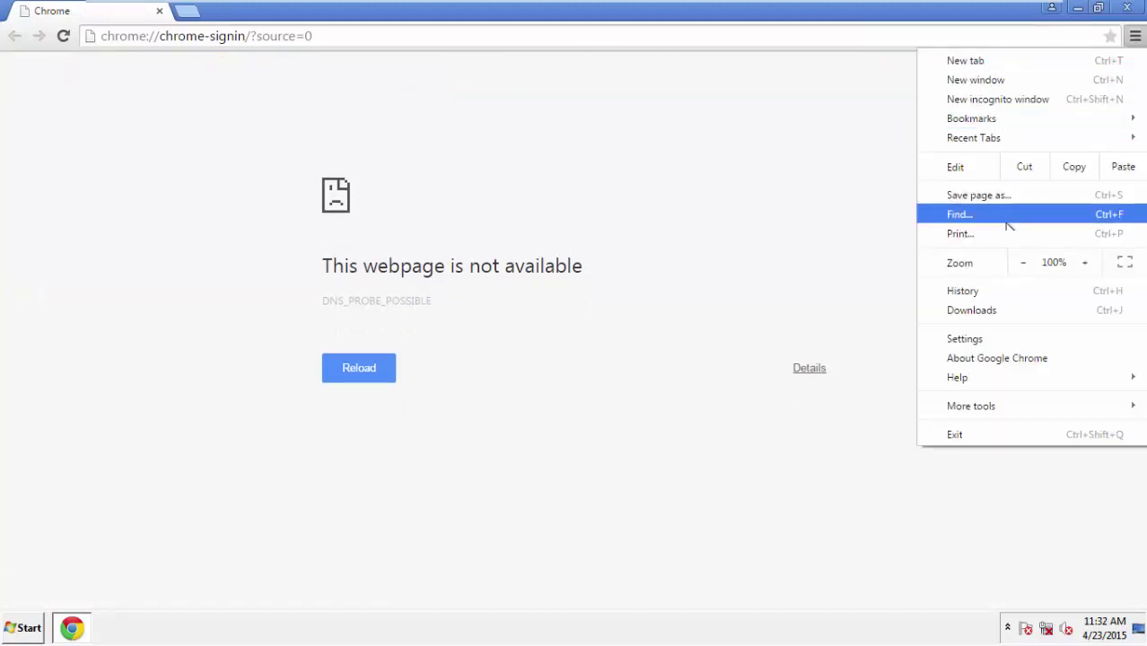
{"action": "left_click", "coordinate": [969, 339]}
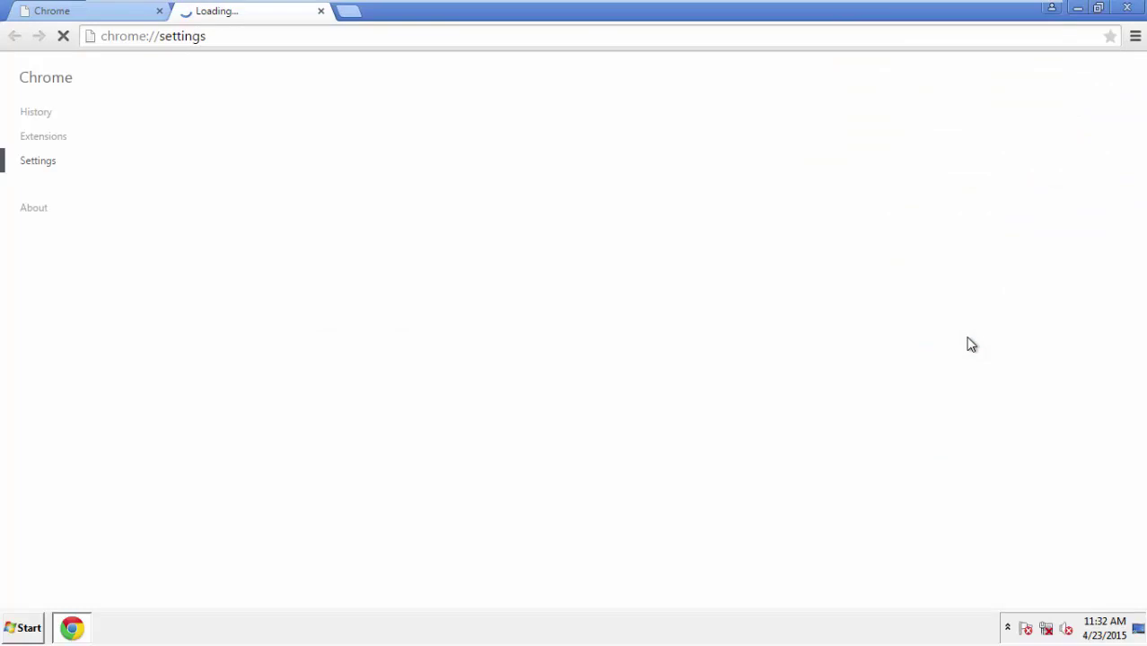
{"action": "left_click", "coordinate": [37, 112]}
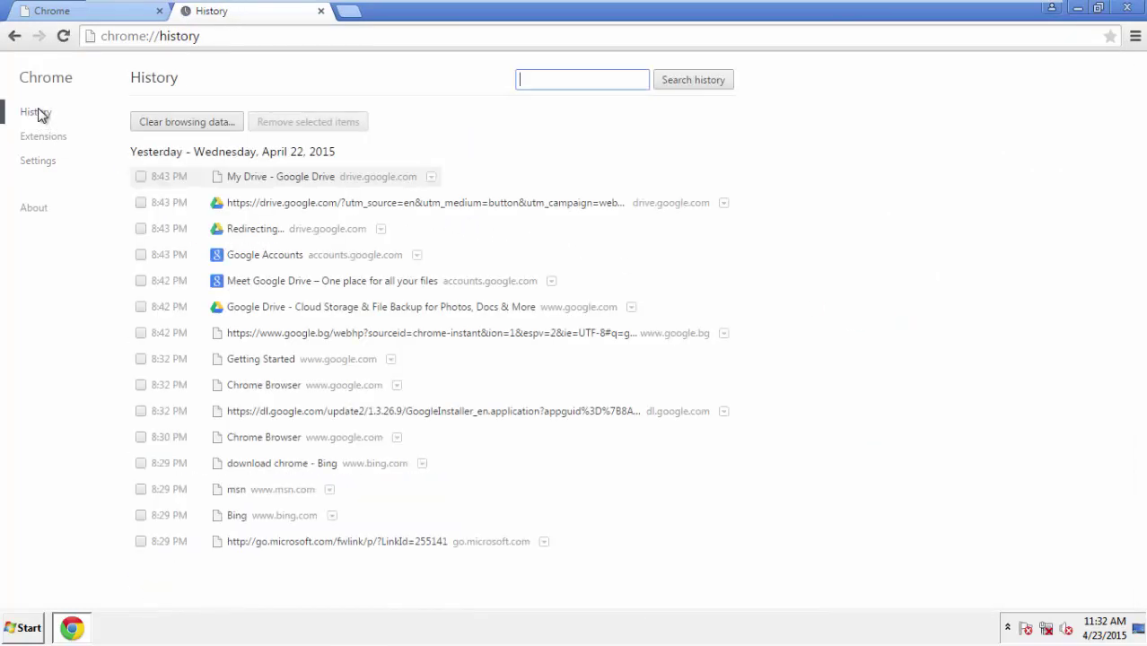
{"action": "left_click", "coordinate": [172, 123]}
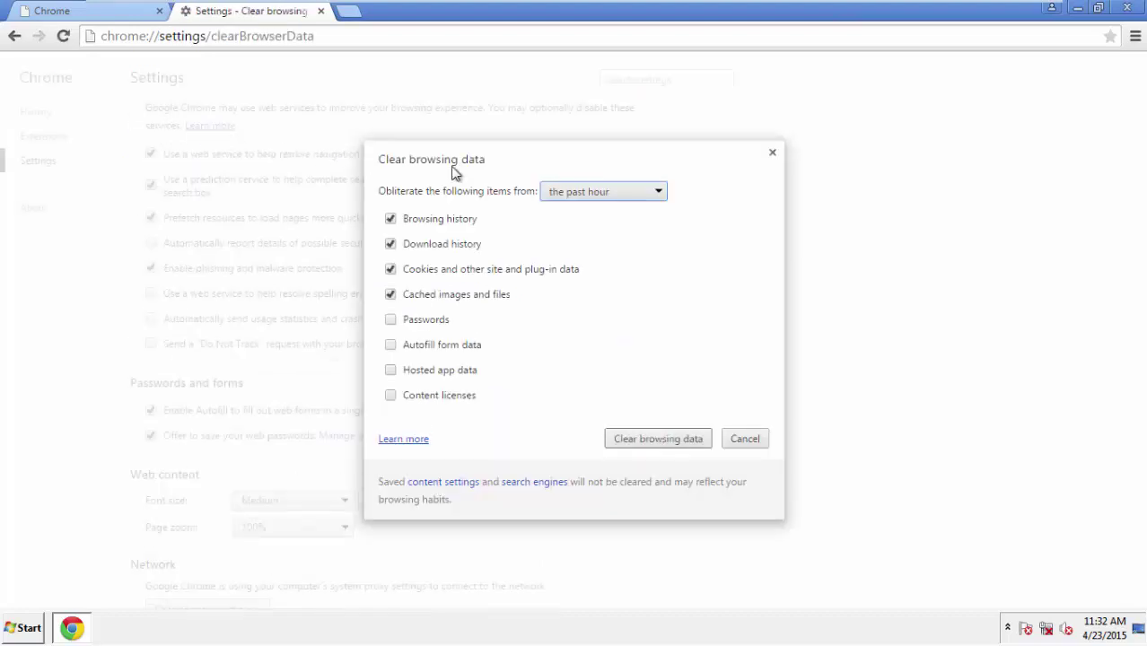
{"action": "left_click", "coordinate": [576, 192]}
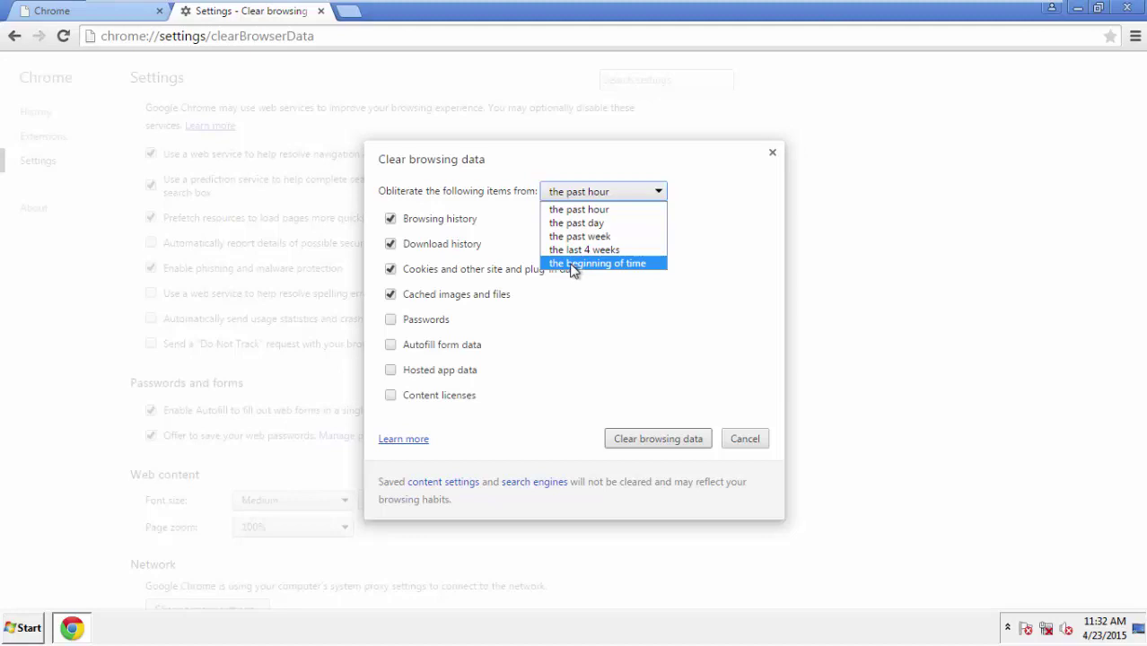
{"action": "left_click", "coordinate": [574, 264]}
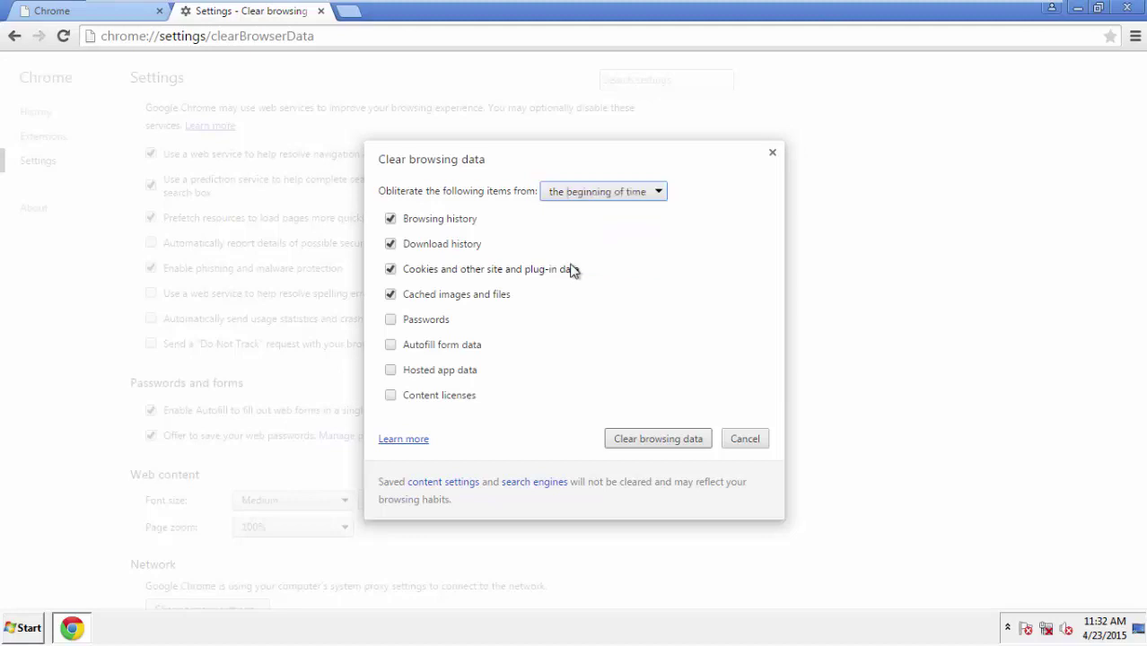
{"action": "left_click", "coordinate": [395, 349]}
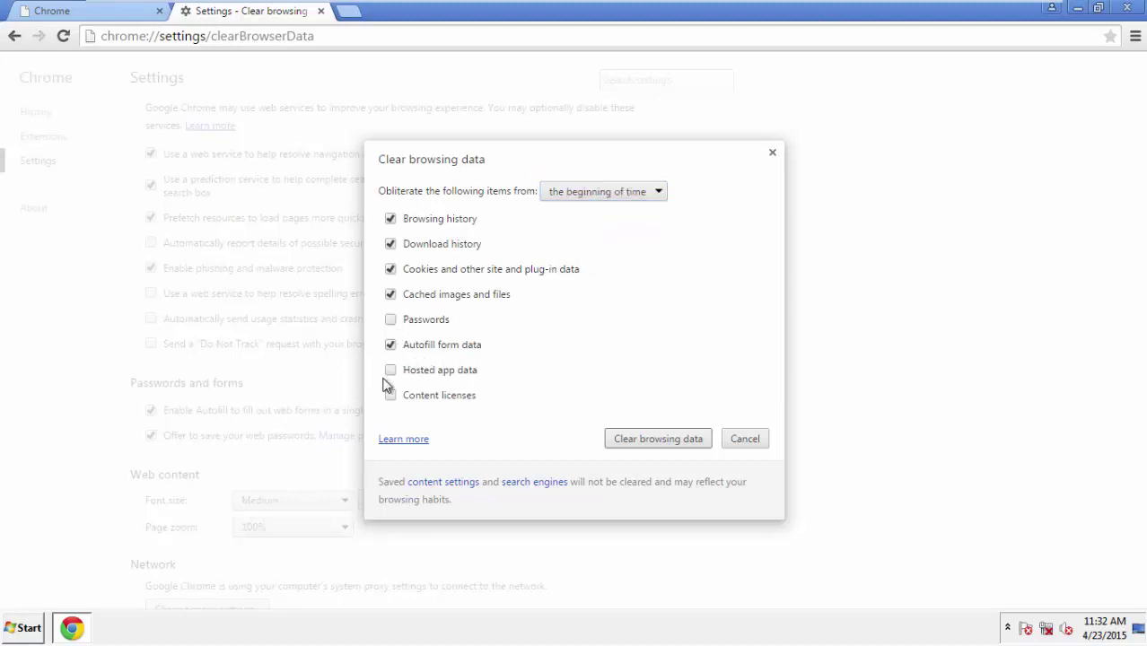
{"action": "left_click", "coordinate": [392, 373]}
{"action": "left_click", "coordinate": [642, 442]}
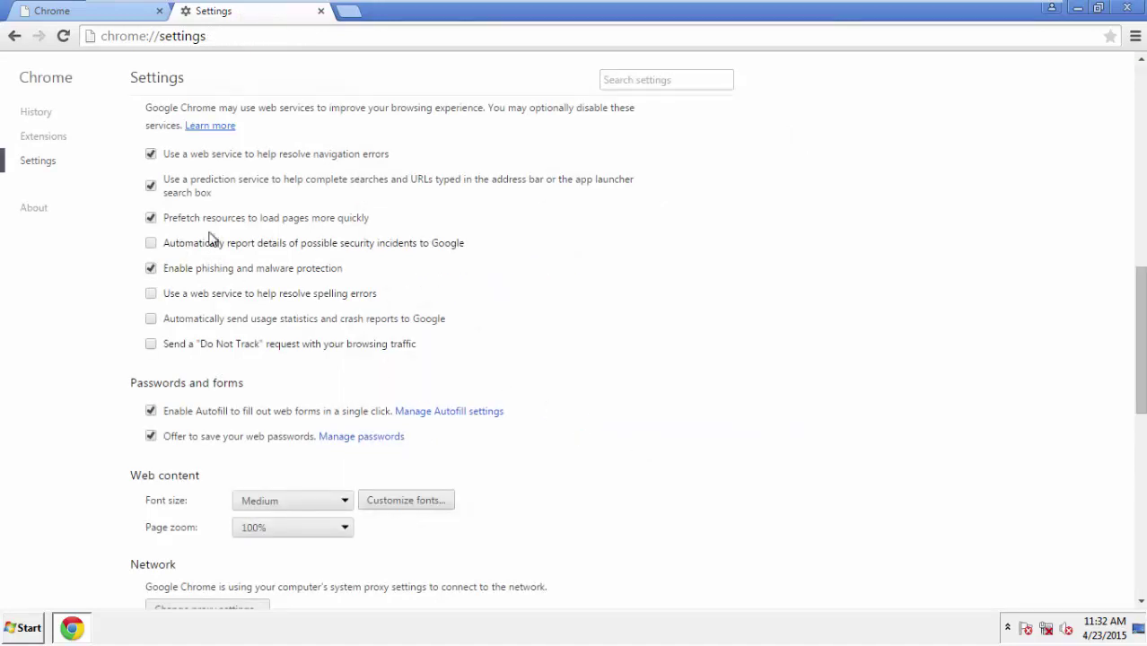
Step: Reset Chrome's settings to their original defaults and close the browser
{"action": "left_click_drag", "start_coordinate": [1140, 284], "coordinate": [1138, 482]}
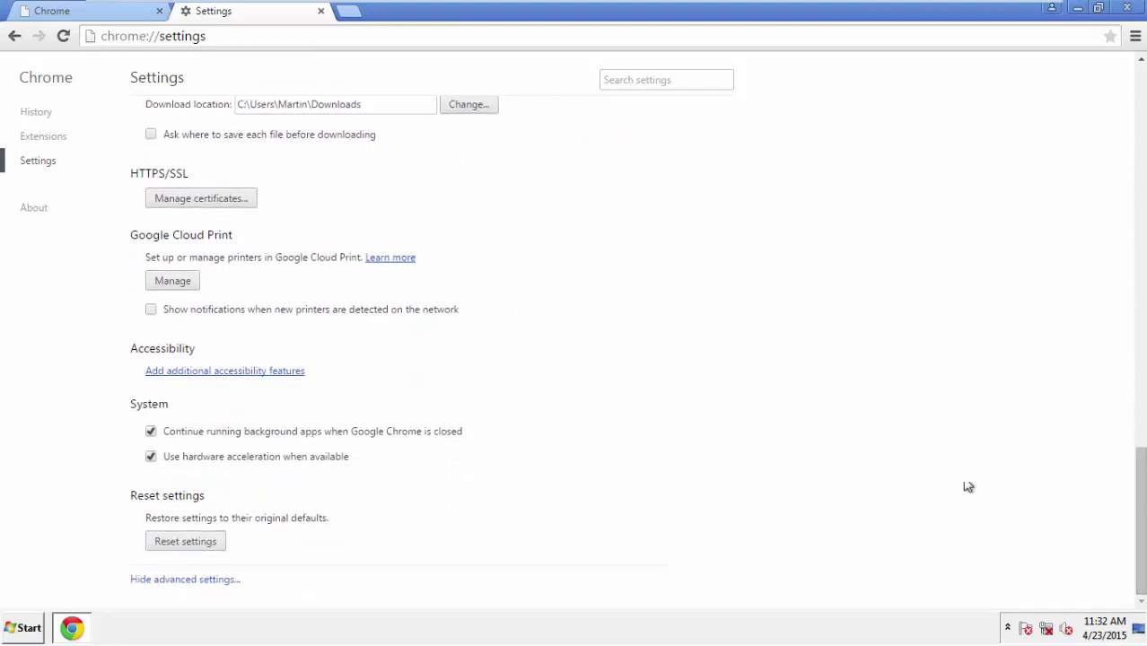
{"action": "left_click", "coordinate": [219, 547]}
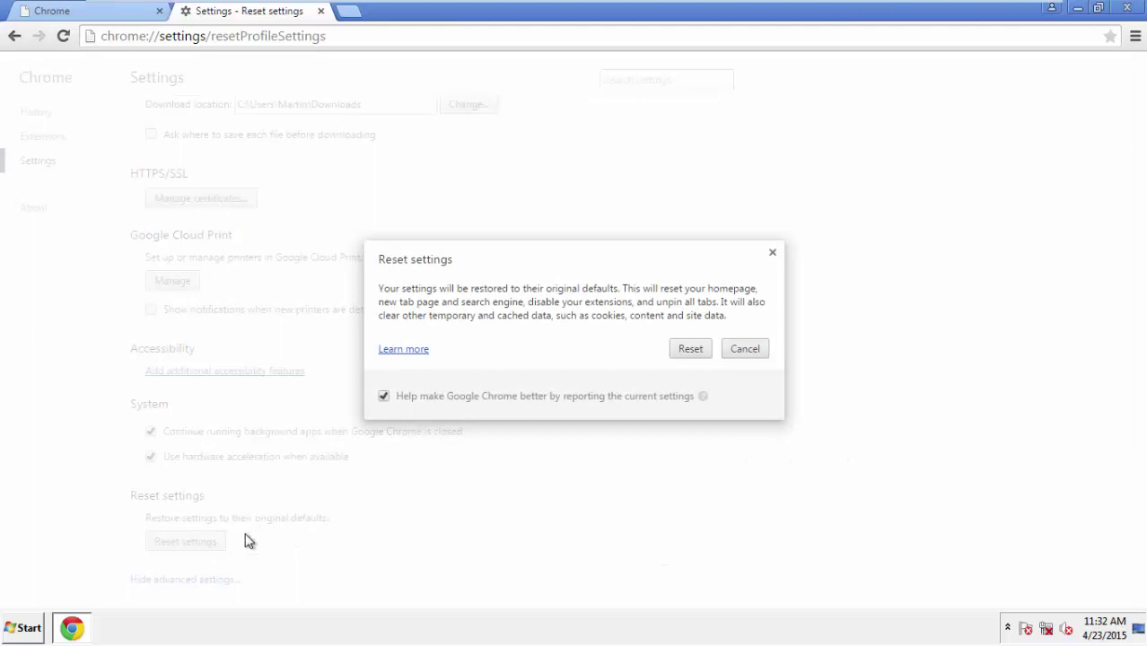
{"action": "left_click", "coordinate": [691, 351]}
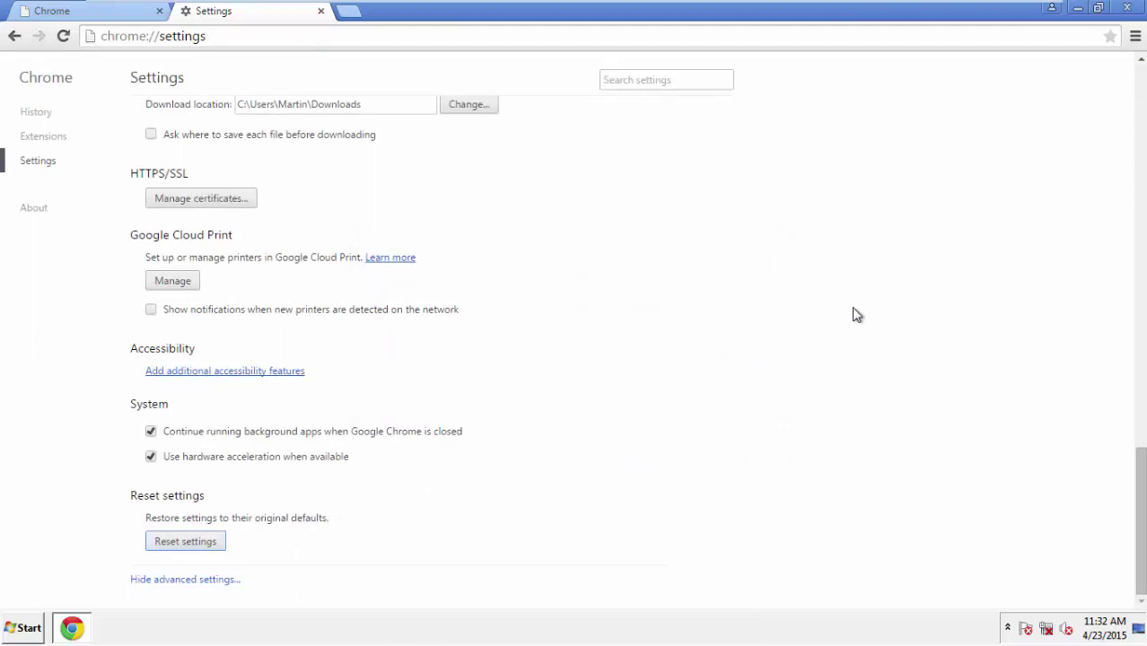
{"action": "left_click", "coordinate": [1122, 7]}
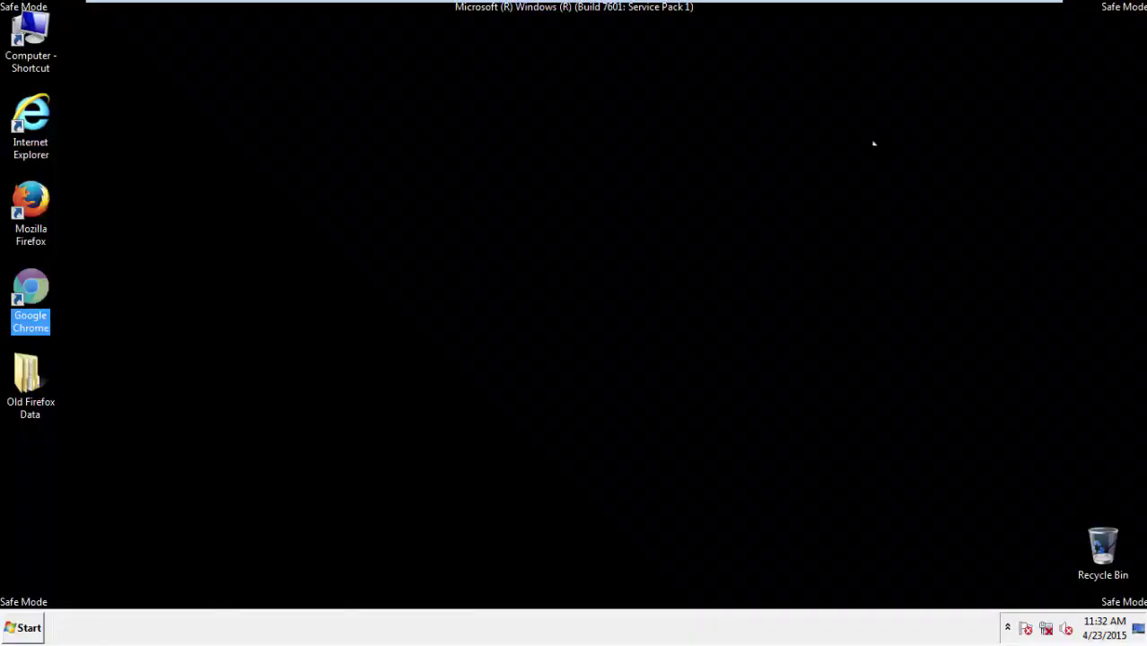
Step: Bring up the Windows options for restarting, logging off or locking the computer
{"action": "left_click", "coordinate": [617, 291]}
{"action": "left_click", "coordinate": [4, 638]}
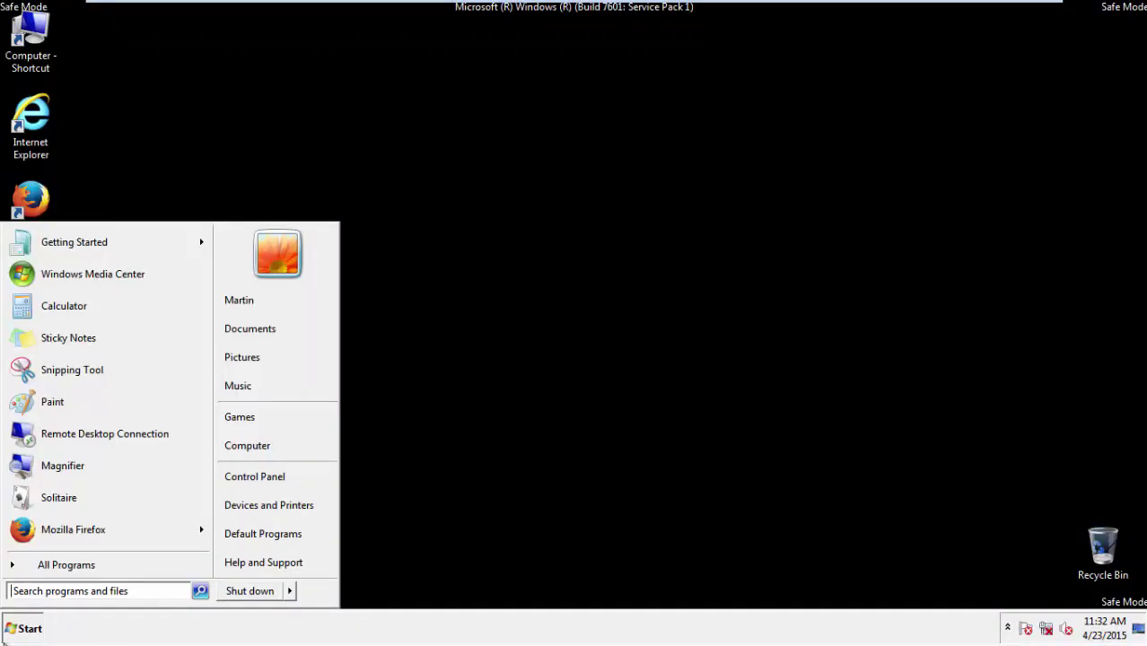
{"action": "left_click", "coordinate": [292, 591]}
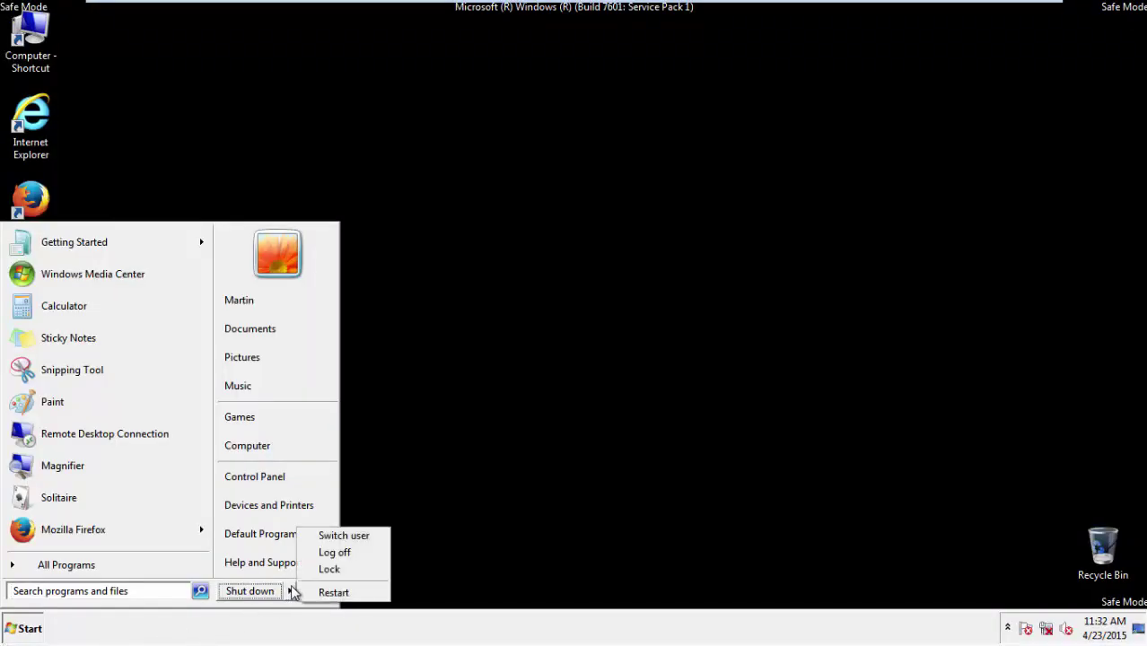